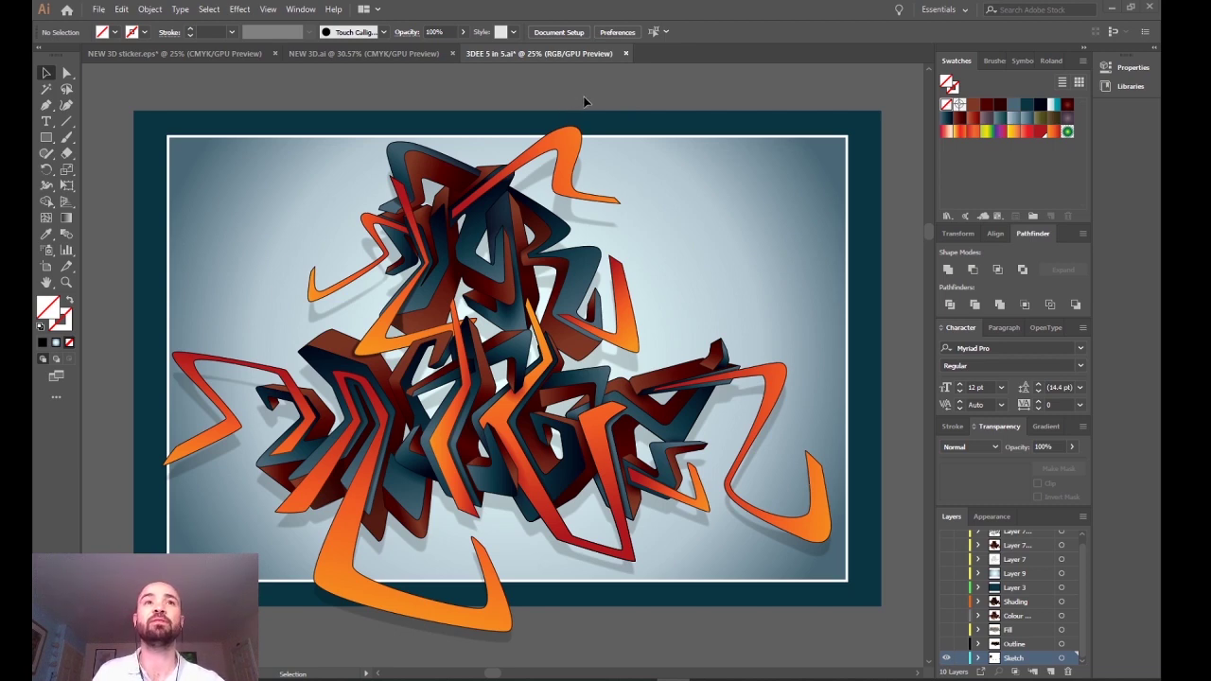
Examine the photographed pencil sketch of the lettering below the finished colour artwork
key("space")
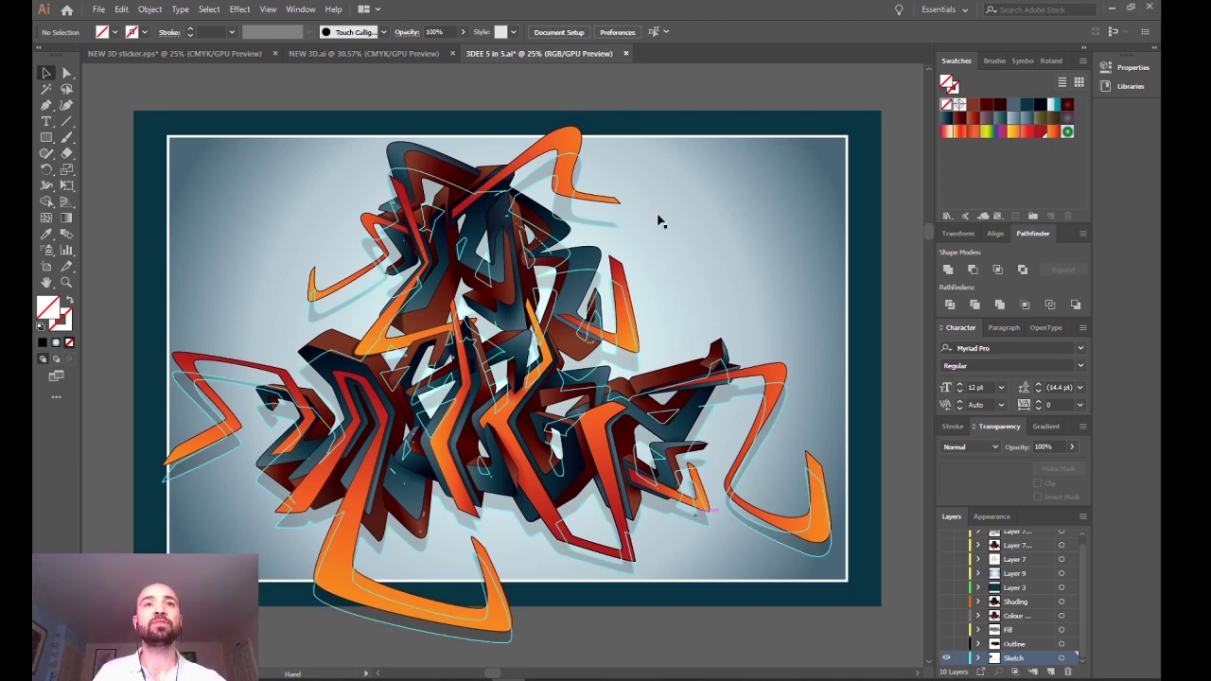
scroll(656, 332, "down", 10)
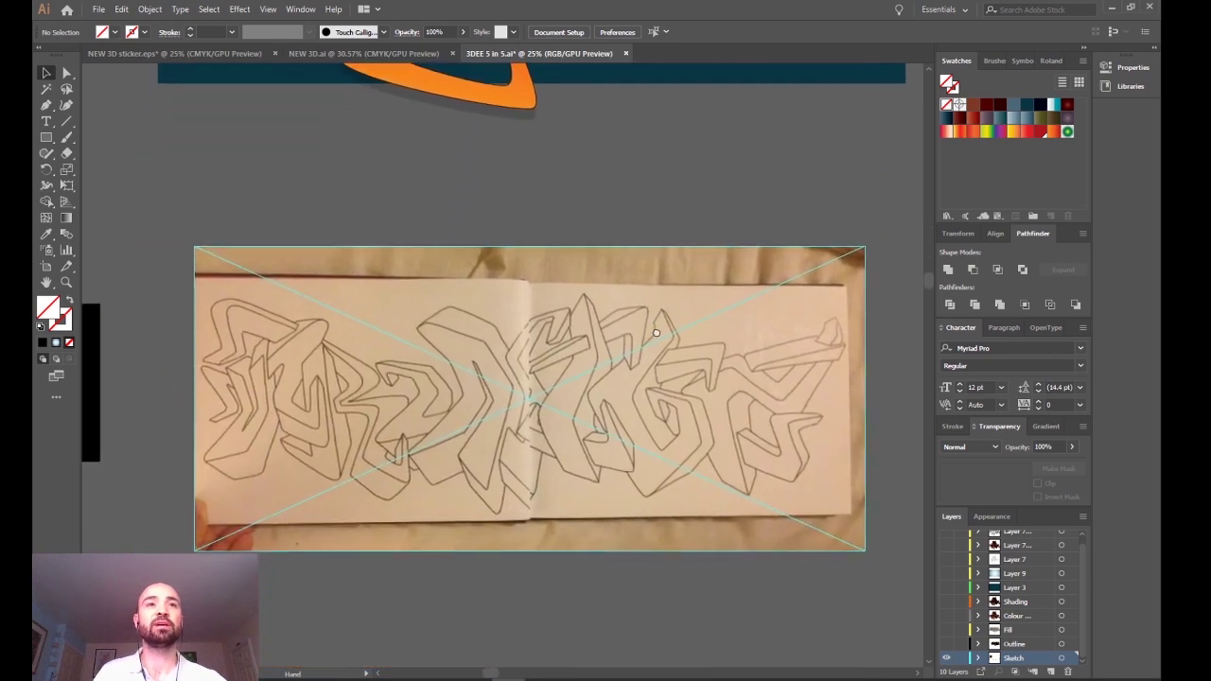
left_click_drag(655, 332, 672, 330)
key("space")
left_click_drag(656, 233, 624, 231)
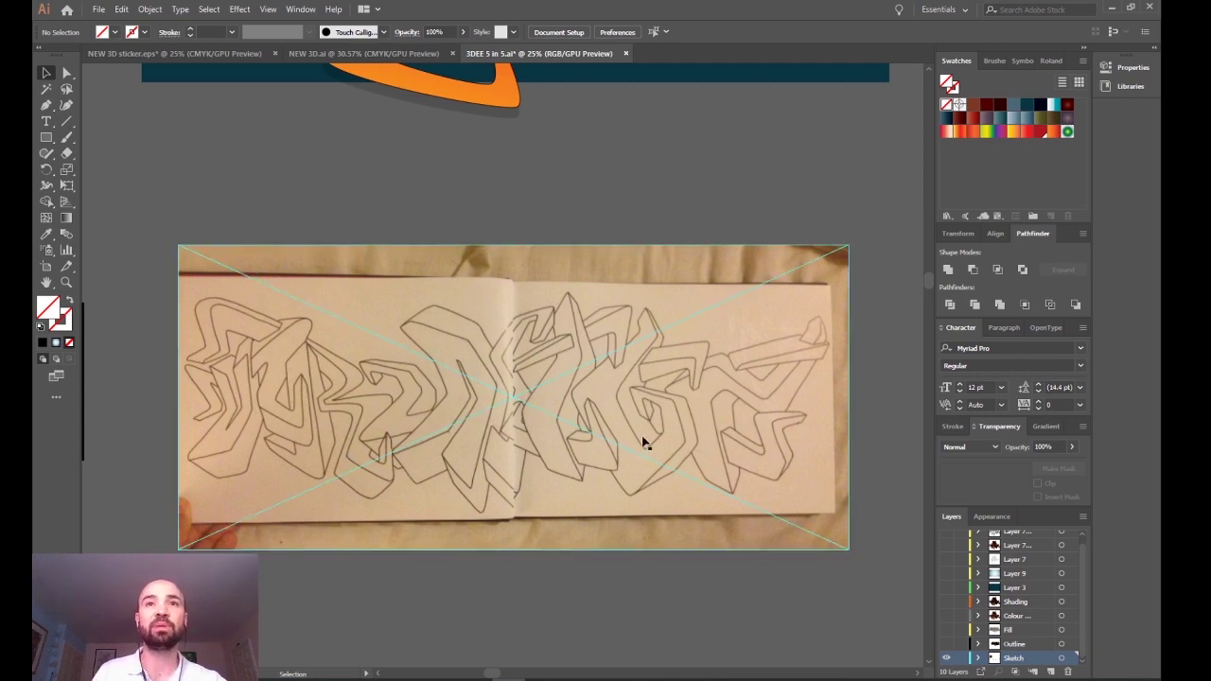
left_click_drag(507, 433, 552, 426)
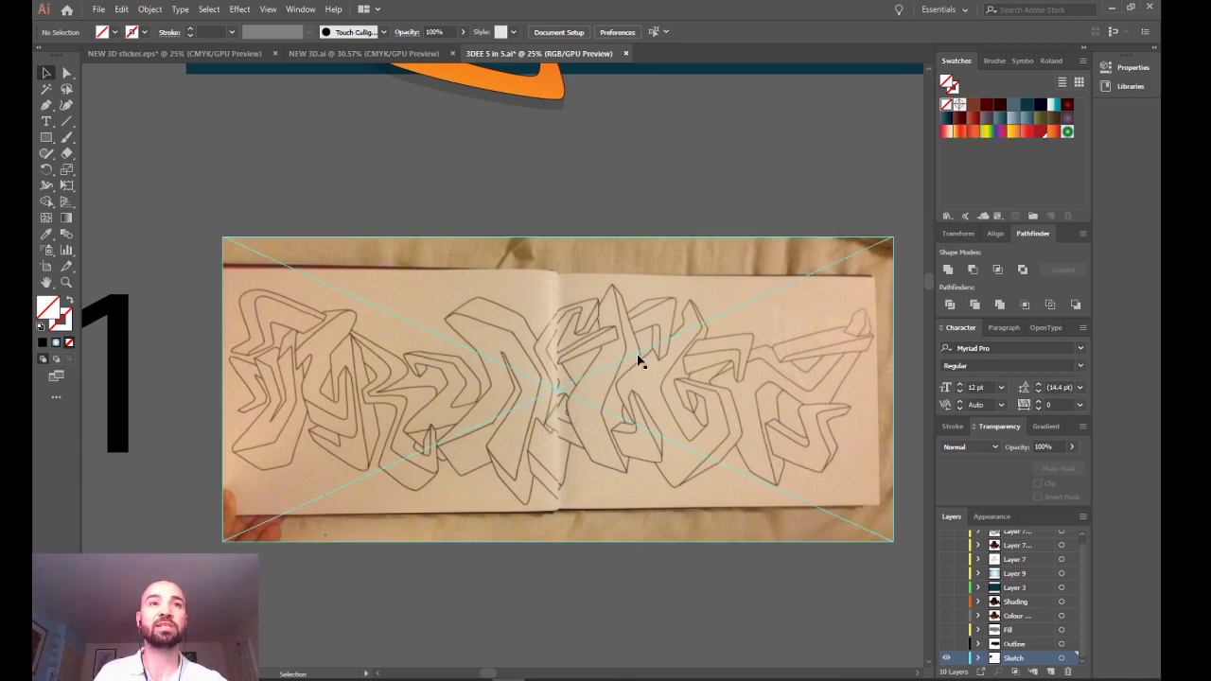
scroll(652, 444, "down", 5)
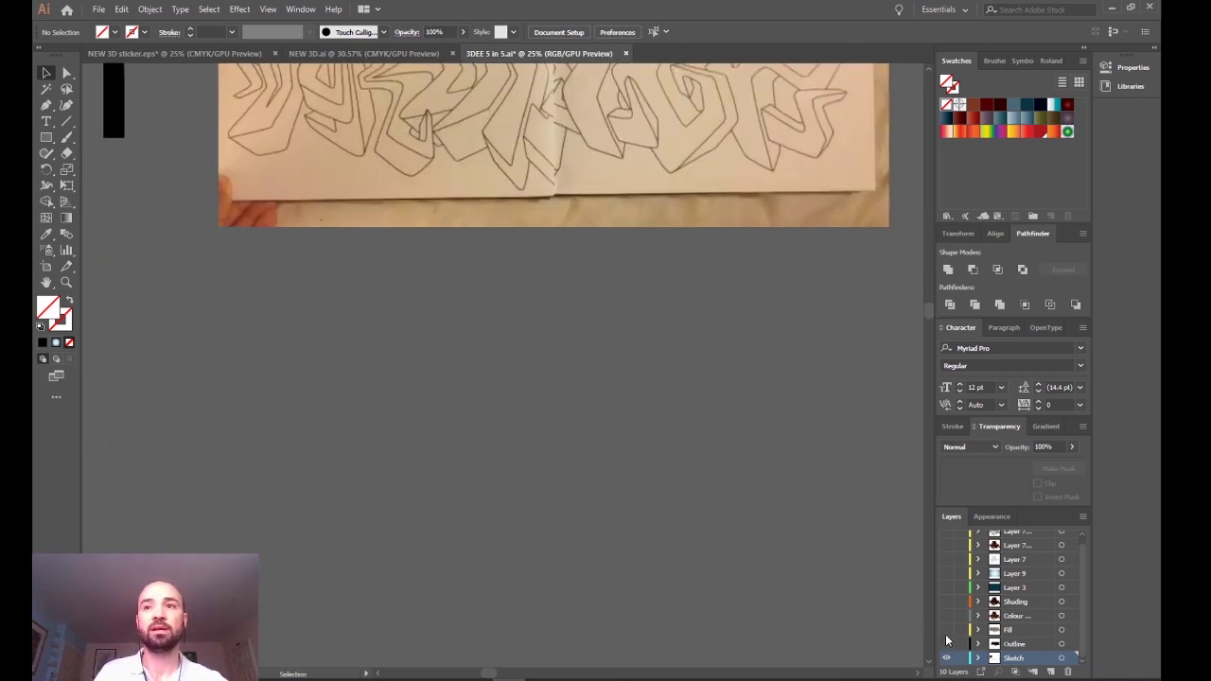
Show the Outline layer with the vector linework traced over the sketch photo
left_click(947, 647)
mouse_move(773, 446)
left_mouse_down()
mouse_move(676, 349)
mouse_move(652, 187)
mouse_move(780, 179)
mouse_move(614, 156)
left_mouse_up()
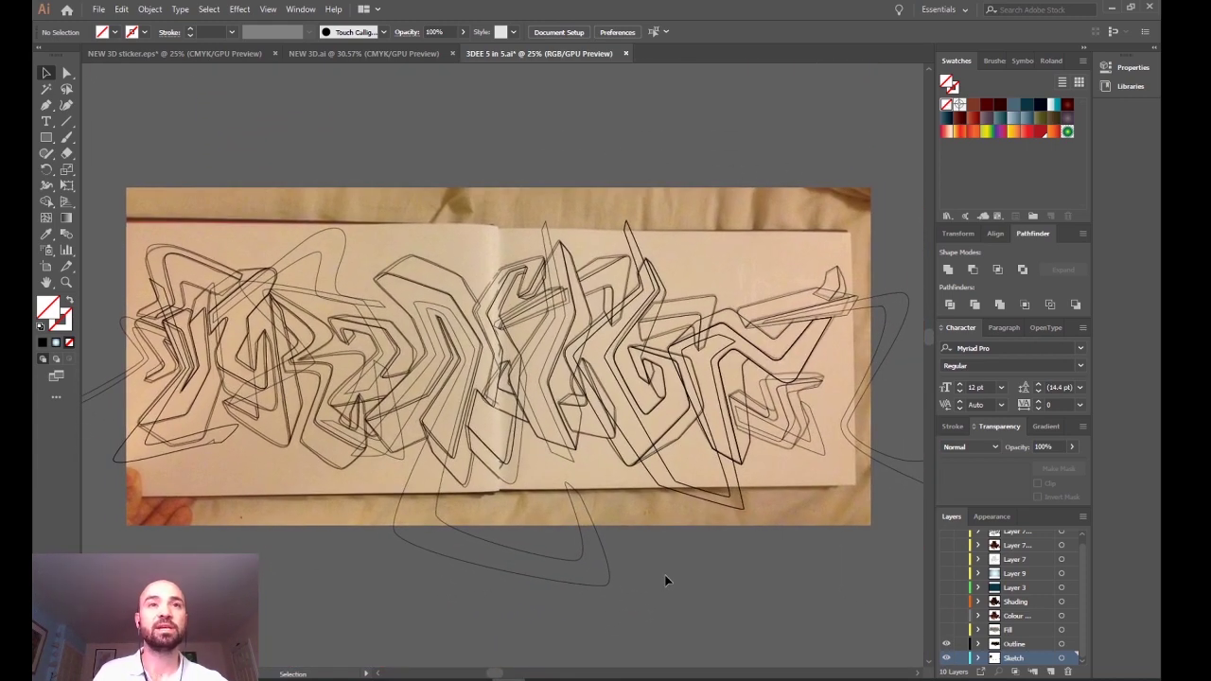
left_click(329, 500)
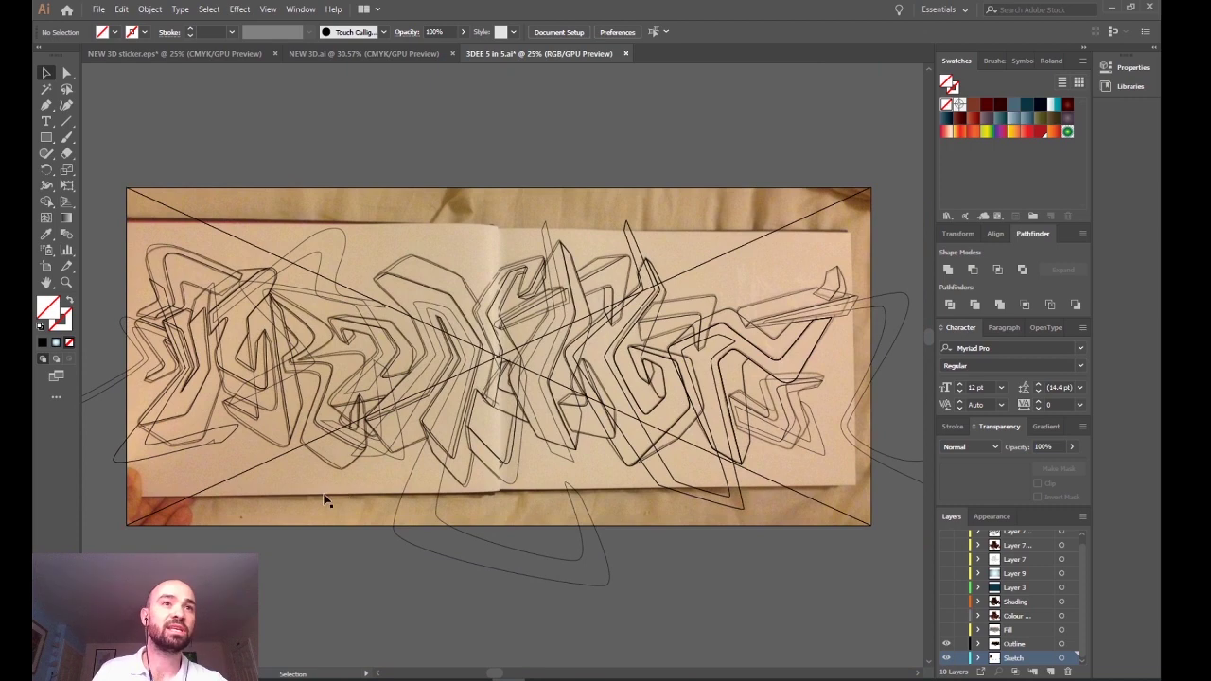
left_click(330, 555)
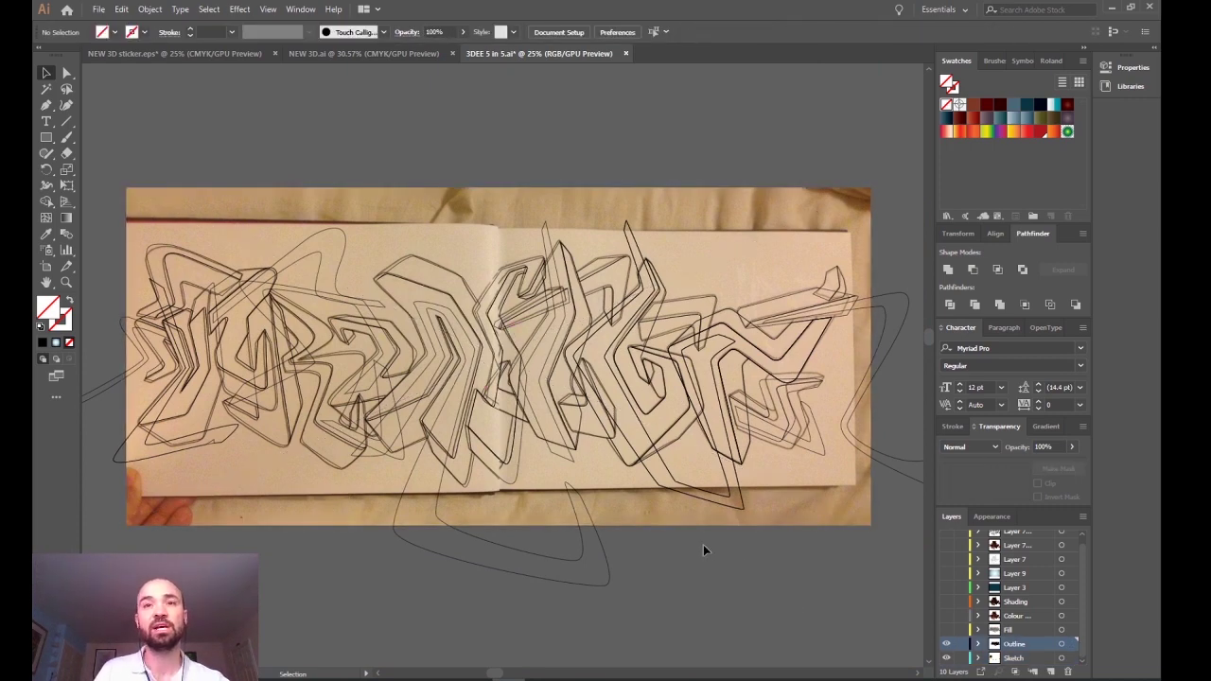
Turn the Outline layer, which holds the linked sketch photo, into a template layer
left_click(793, 488)
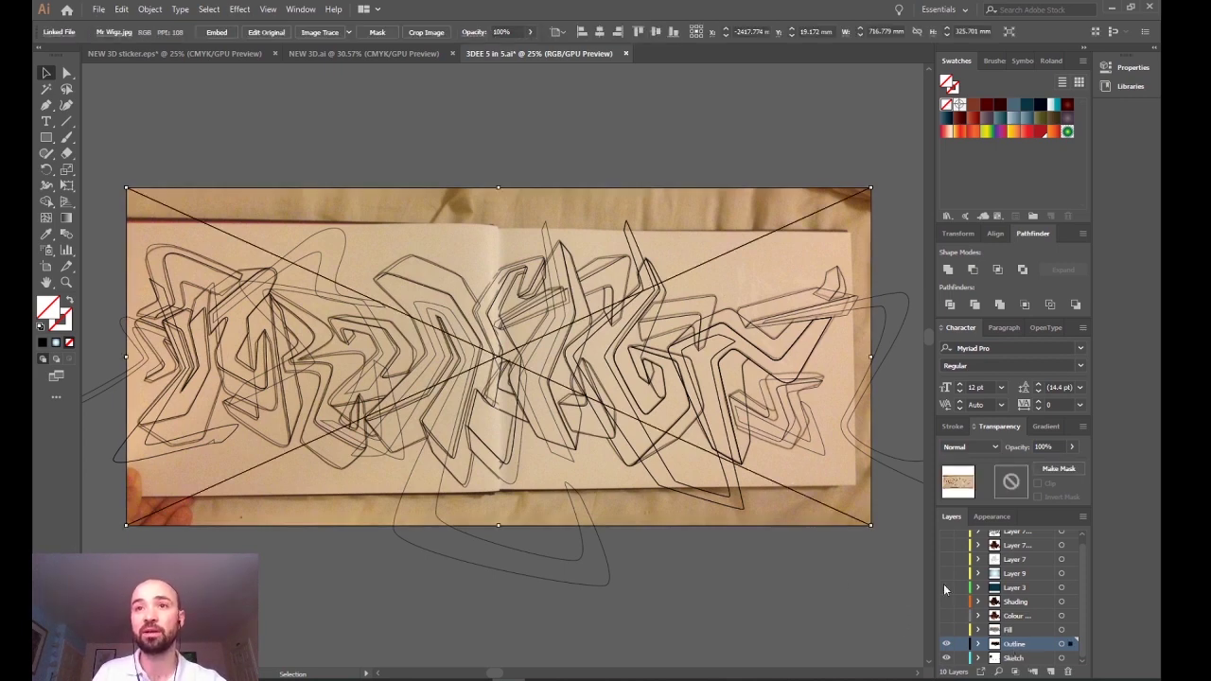
left_click(1084, 517)
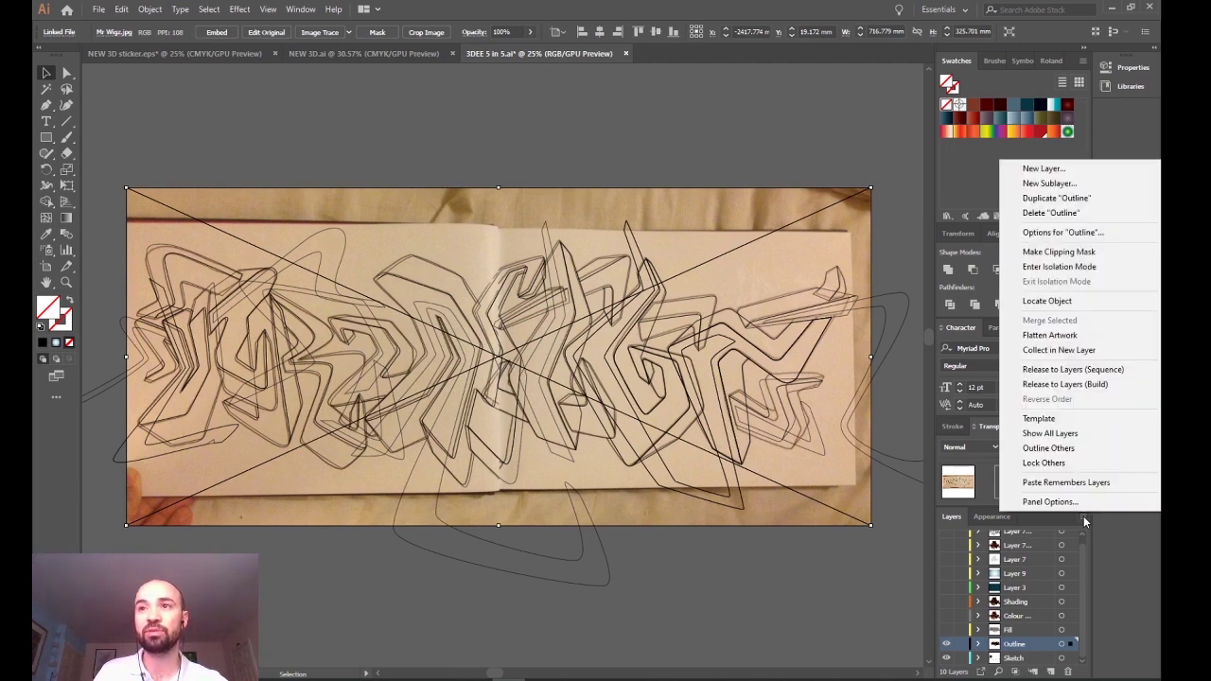
left_click(1059, 423)
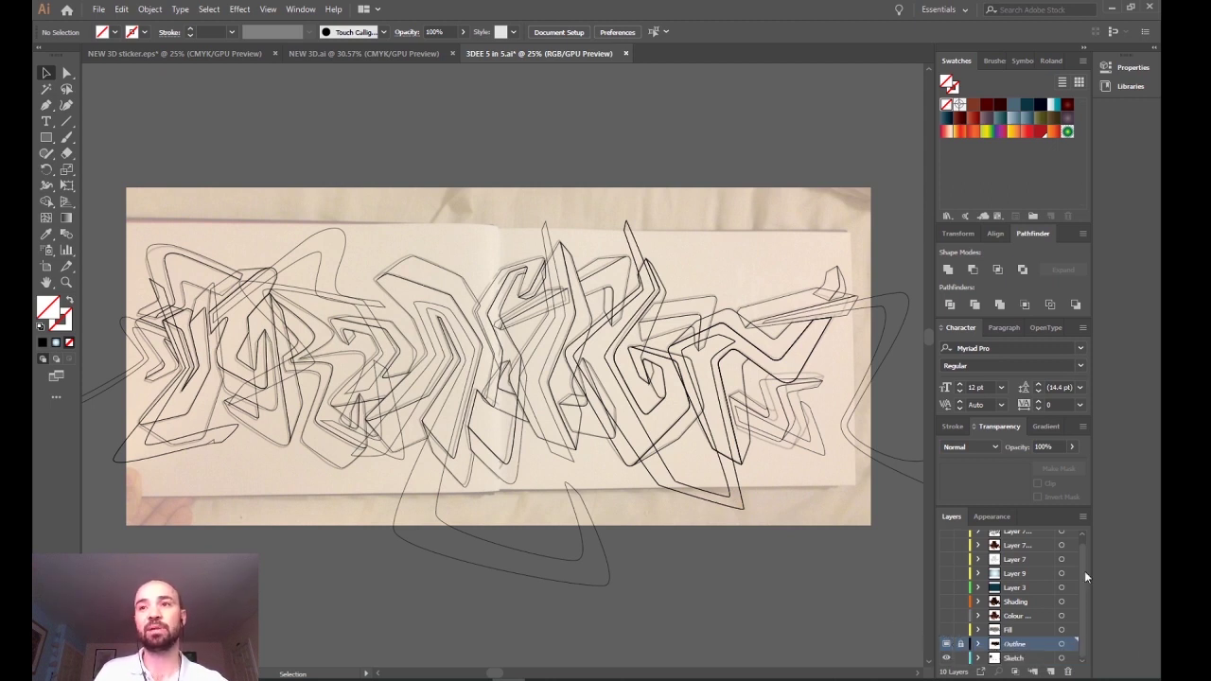
Change the Outline layer back from a template to a normal layer
left_click(1084, 518)
left_click(1086, 514)
left_click(1086, 513)
left_click(1072, 434)
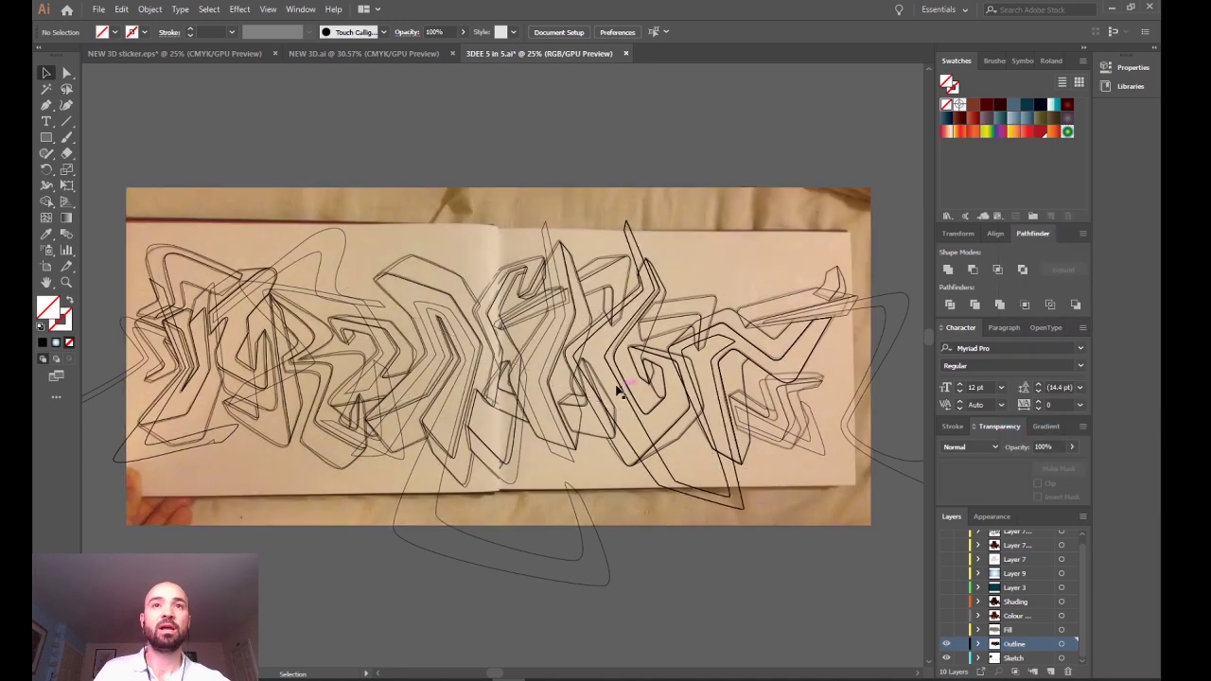
Examine up close how the traced vector outlines follow the pencil lines across the sketch photo
left_click_drag(263, 295, 333, 284)
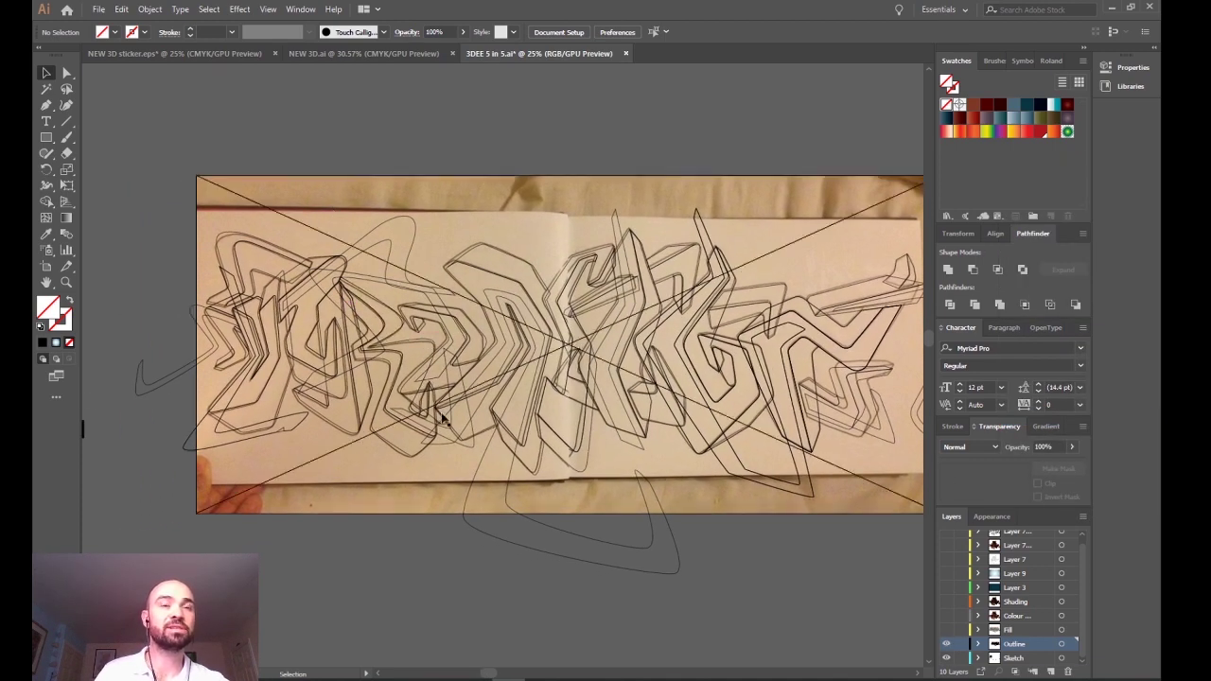
left_click_drag(463, 438, 440, 373)
scroll(244, 299, "up", 5)
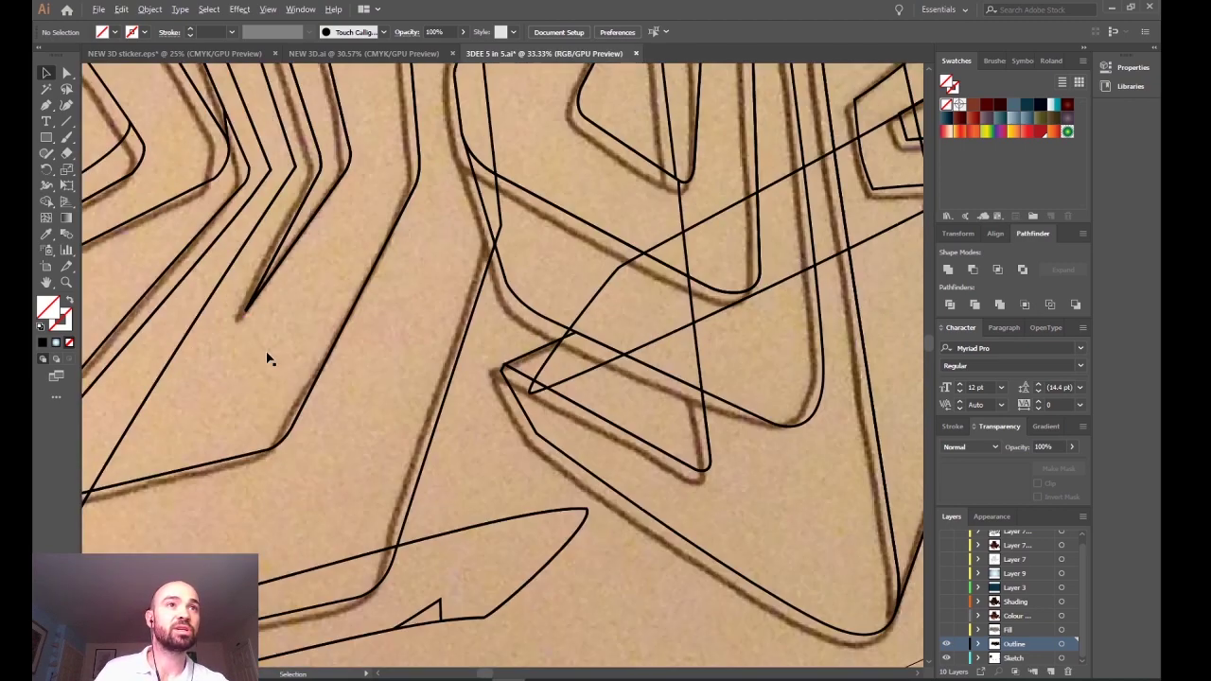
left_click_drag(265, 354, 520, 334)
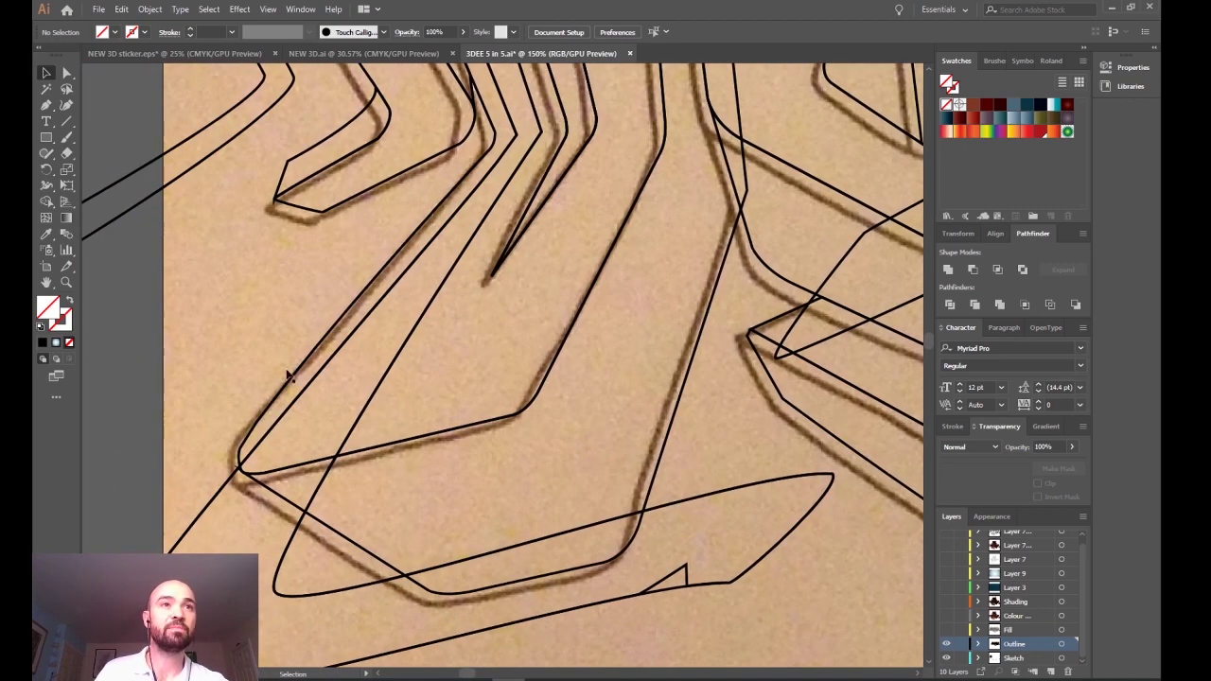
scroll(495, 282, "down", 1)
left_click_drag(531, 254, 433, 356)
left_click_drag(638, 220, 600, 400)
mouse_move(848, 503)
left_mouse_down()
mouse_move(699, 417)
mouse_move(575, 319)
mouse_move(681, 378)
mouse_move(523, 417)
left_mouse_up()
scroll(523, 416, "down", 4)
left_click_drag(580, 464, 398, 441)
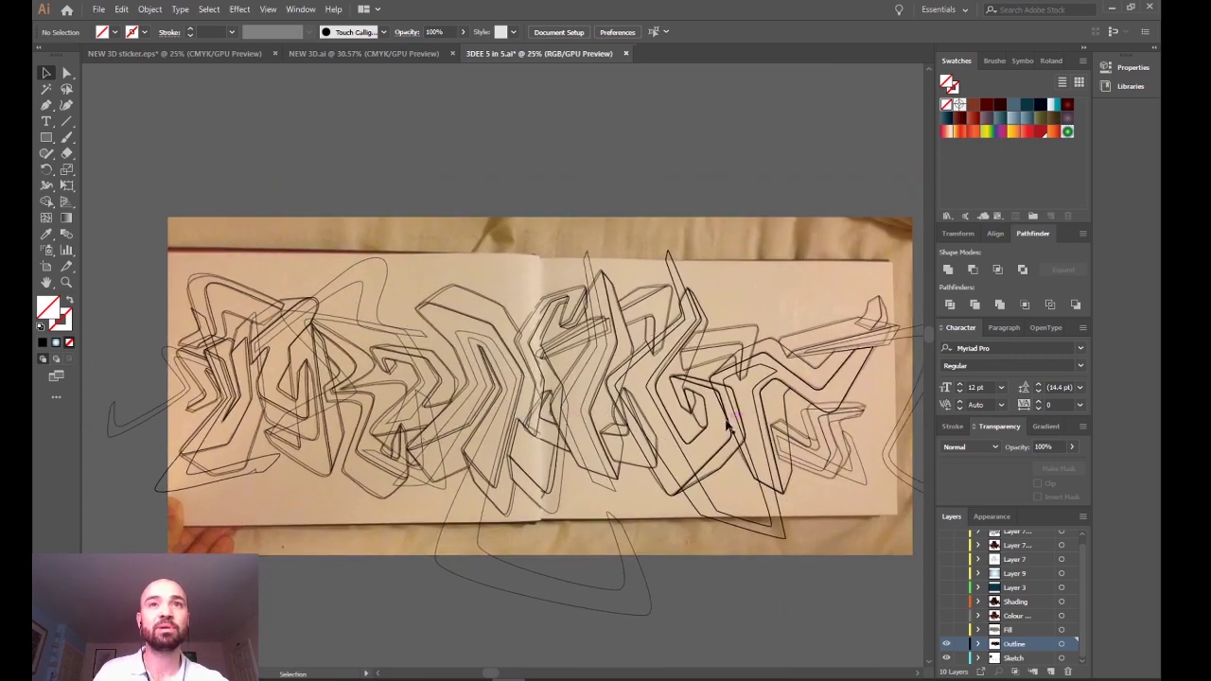
left_click_drag(727, 424, 571, 398)
left_click_drag(493, 391, 630, 362)
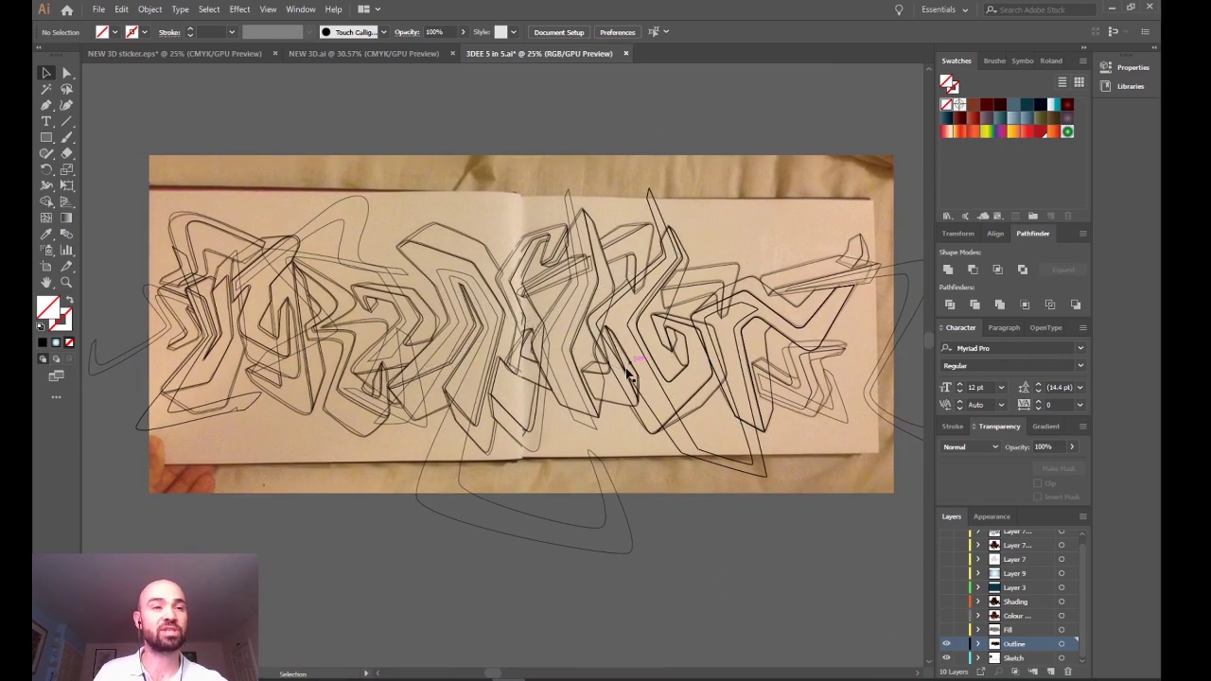
Delete the sketch photo behind the traced outlines
left_click(638, 483)
mouse_move(615, 454)
left_mouse_down()
mouse_move(680, 431)
mouse_move(653, 380)
left_mouse_up()
key("Delete")
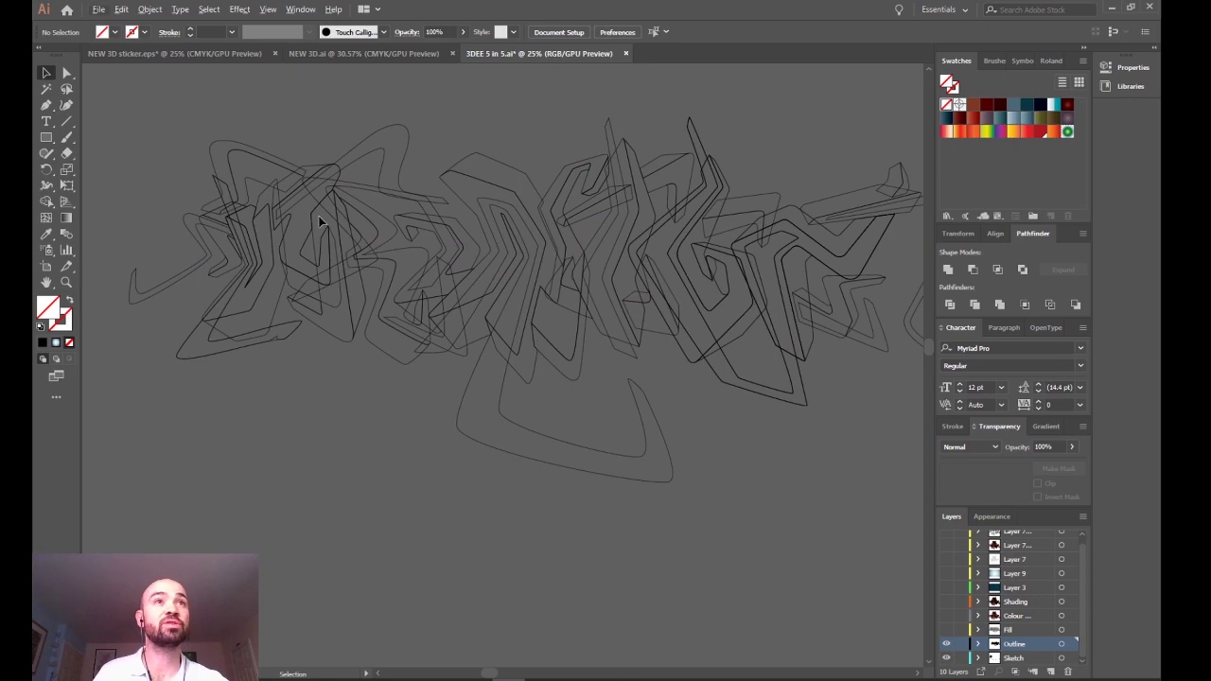
Examine the standalone linework across the letters for overlapping strokes
left_click_drag(351, 220, 362, 281)
scroll(309, 274, "up", 3)
left_click_drag(740, 387, 454, 327)
left_click_drag(656, 321, 407, 364)
mouse_move(543, 317)
left_mouse_down()
mouse_move(434, 335)
mouse_move(581, 356)
left_mouse_up()
scroll(572, 351, "down", 3)
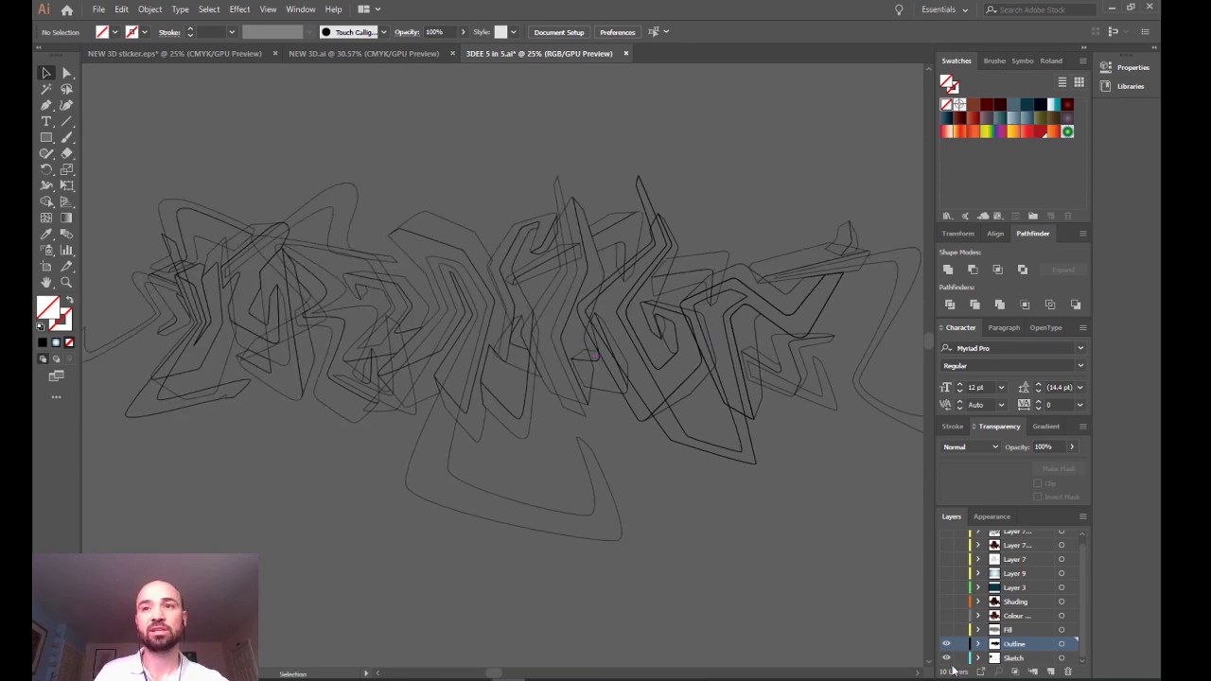
Show the Fill layer with the white-filled version of the lettering
scroll(701, 465, "down", 2)
left_click_drag(713, 516, 717, 491)
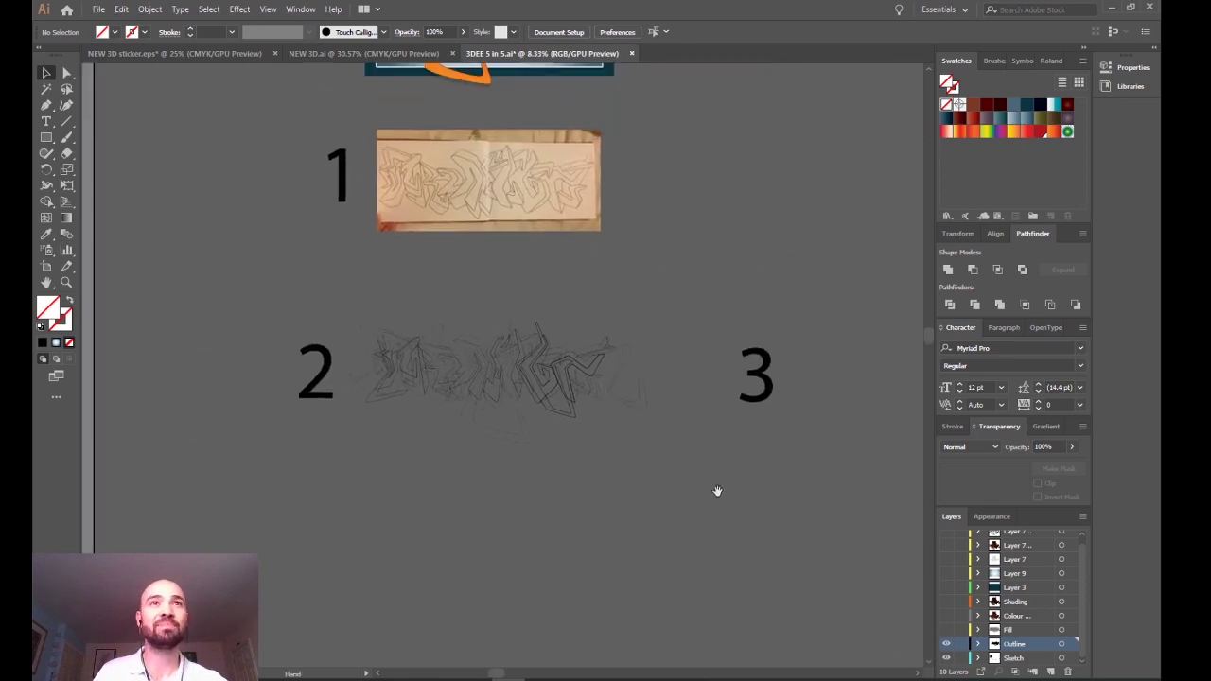
left_click(946, 629)
scroll(473, 530, "up", 3)
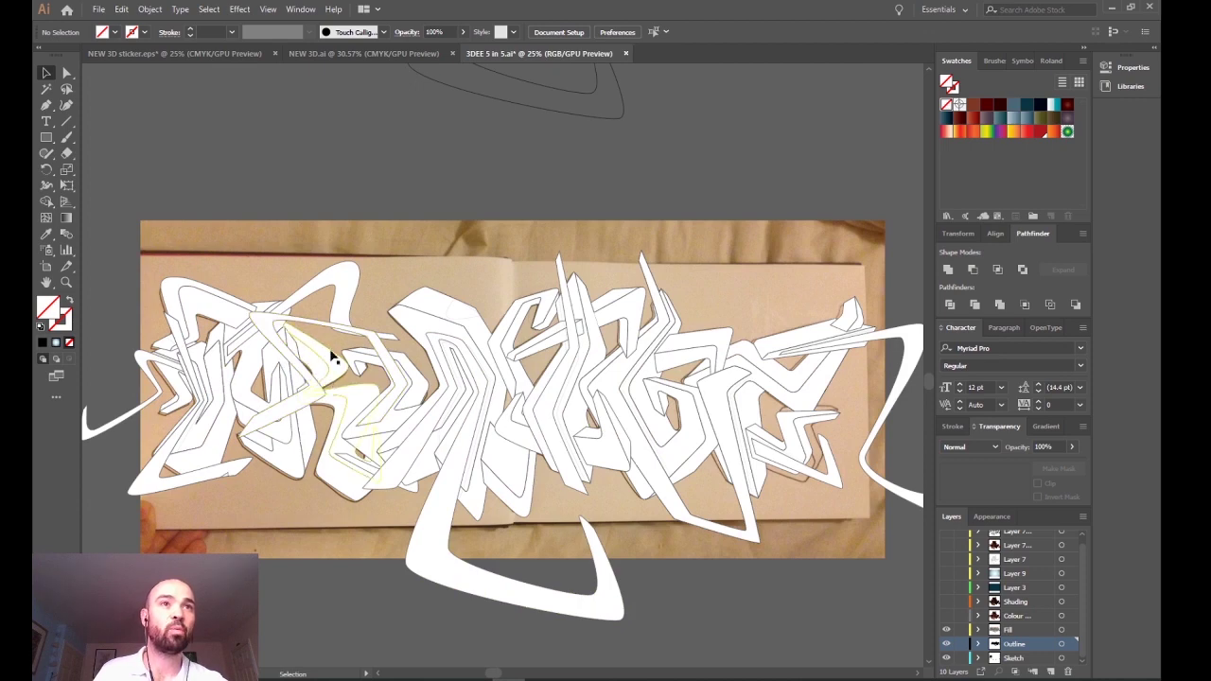
Delete the sketch photos behind the white-filled lettering, keeping the fills and outlines
left_click(412, 223)
key("Delete")
left_click(513, 236)
key("Delete")
left_click(579, 551)
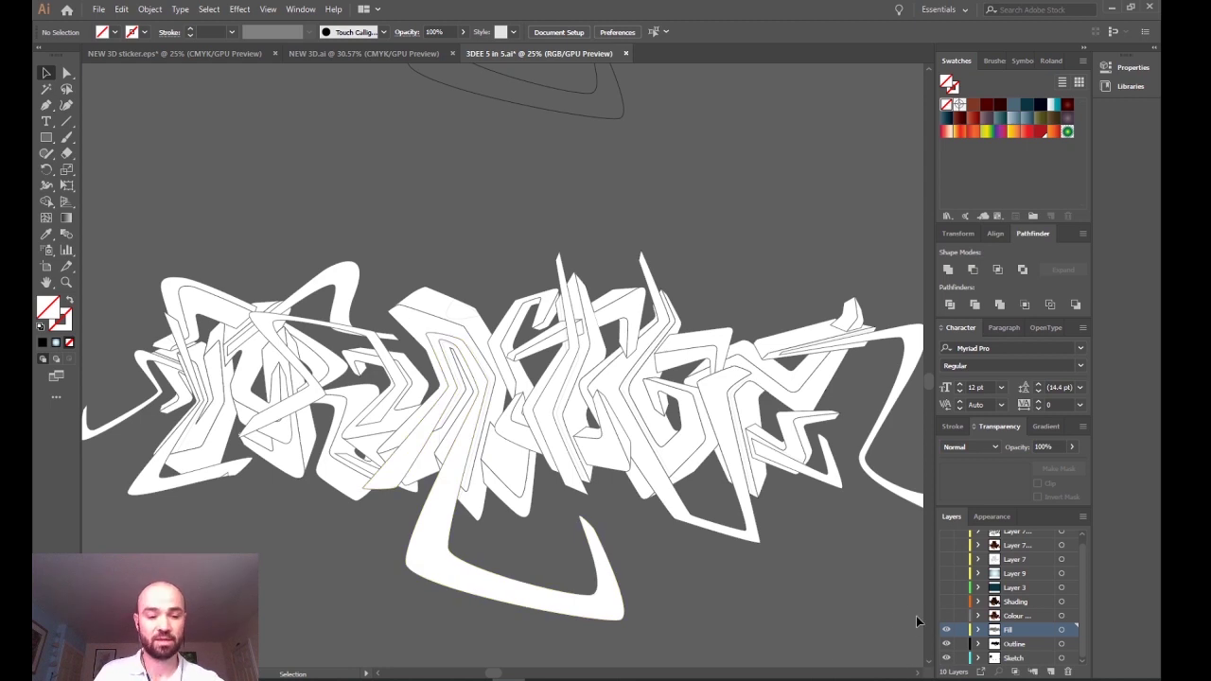
Show the Colour layer with the gradient-coloured lettering beside the number 3
key("ctrl+minus")
key("ctrl+minus")
key("ctrl+minus")
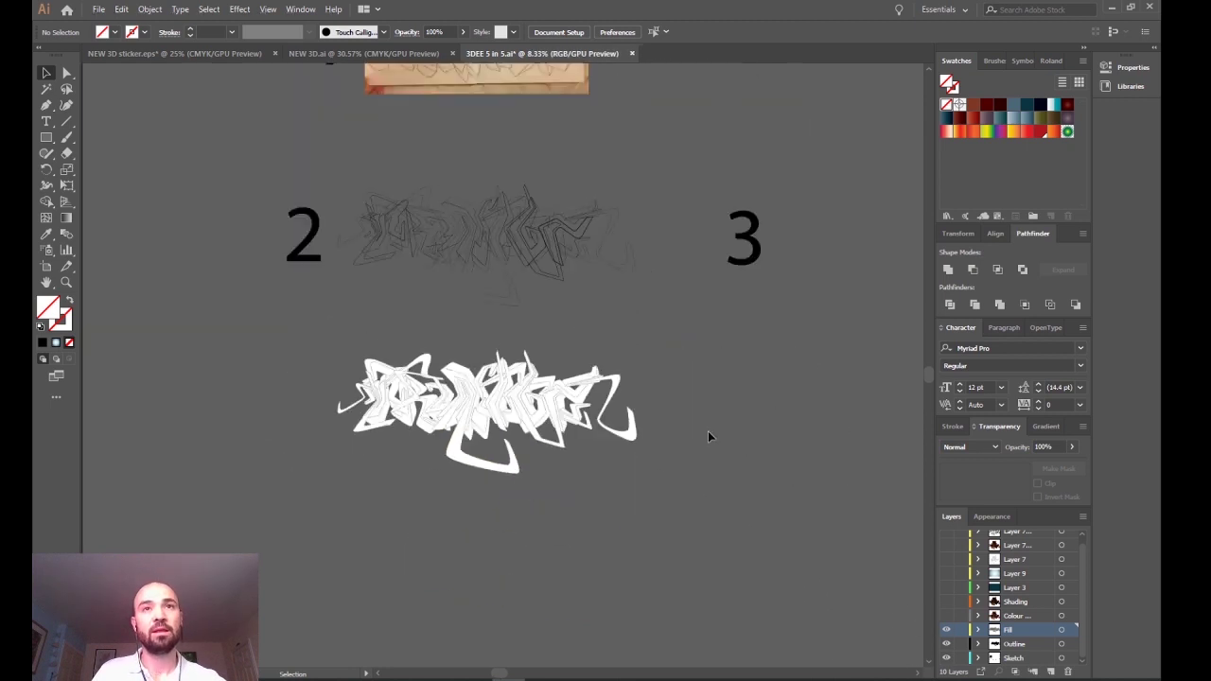
left_click_drag(743, 410, 528, 469)
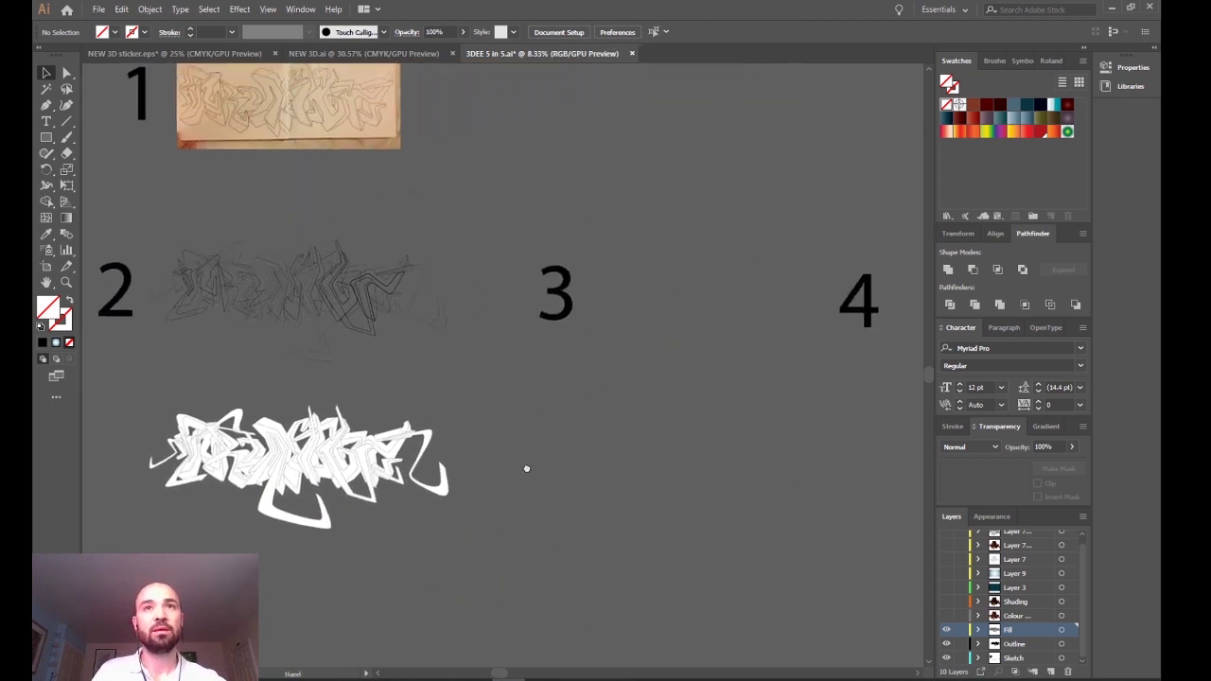
left_click(946, 616)
left_click_drag(798, 435, 743, 442)
scroll(568, 384, "up", 2)
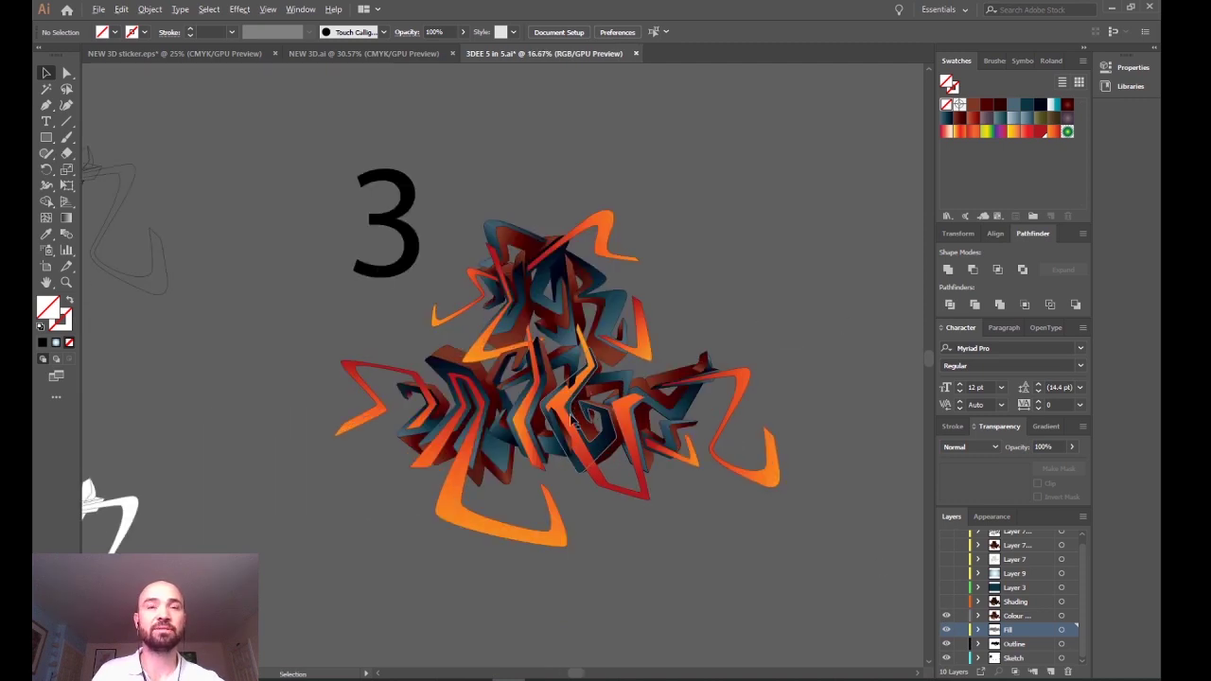
scroll(579, 421, "up", 1)
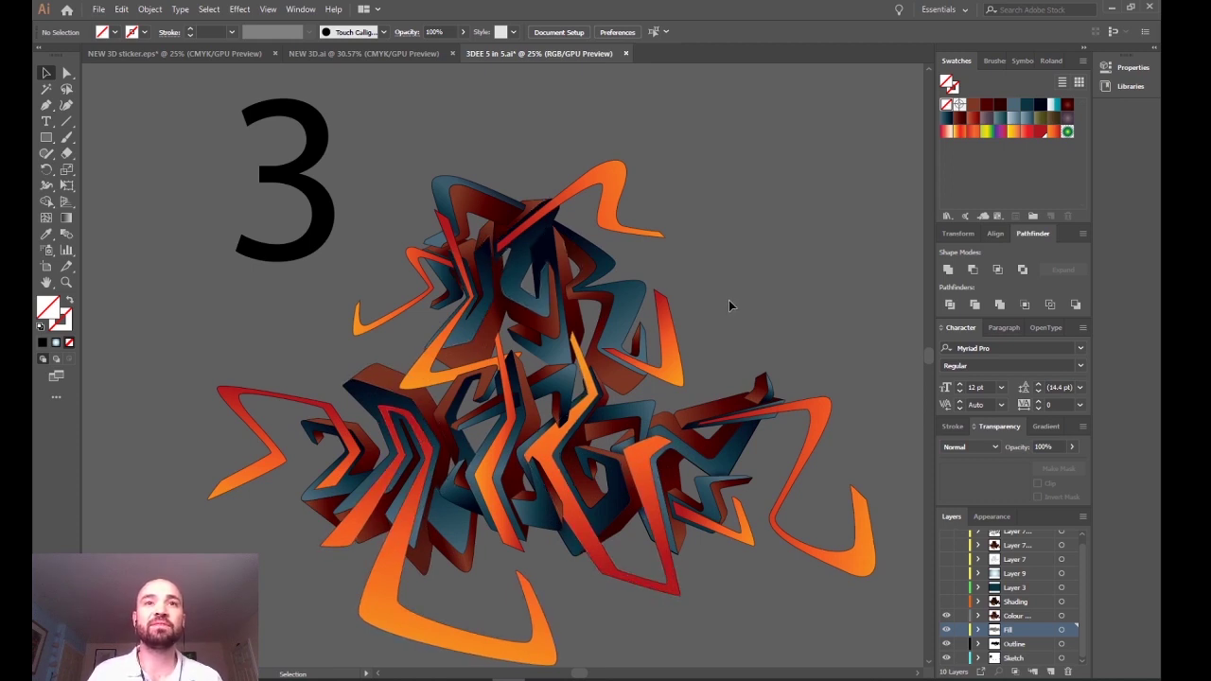
Select the dark red side face on the lower row's large letter and float its gradient settings beside the artwork
left_click(378, 386)
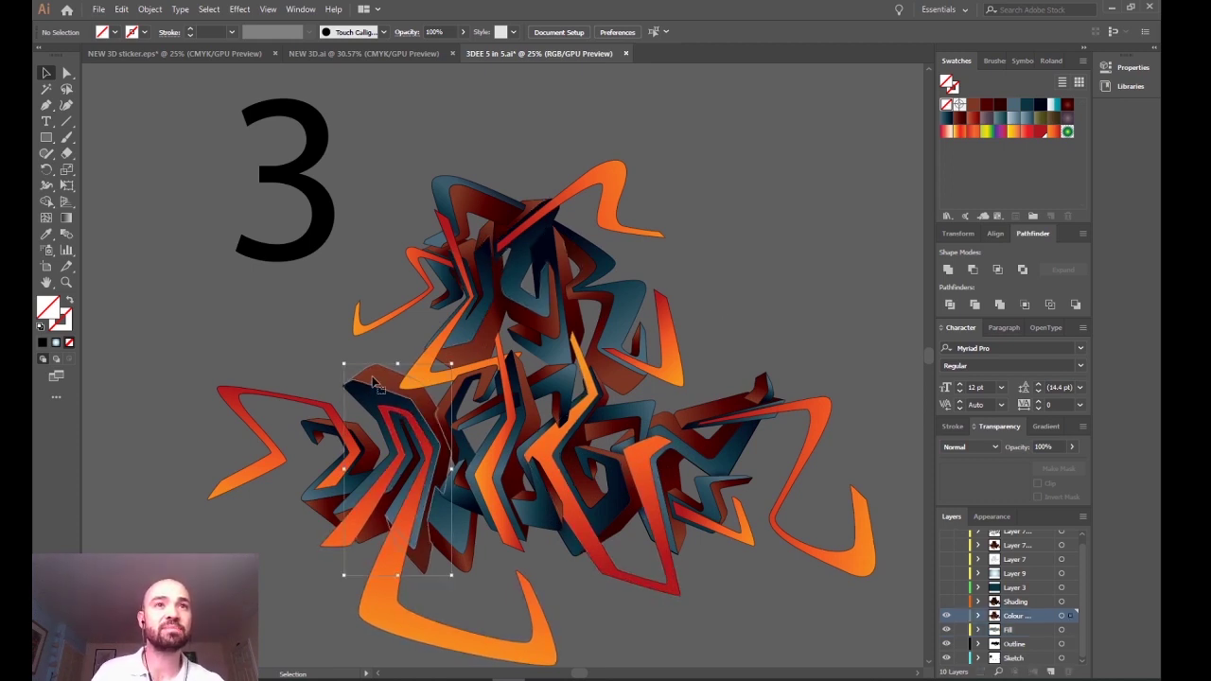
key("space")
left_click_drag(473, 464, 533, 400)
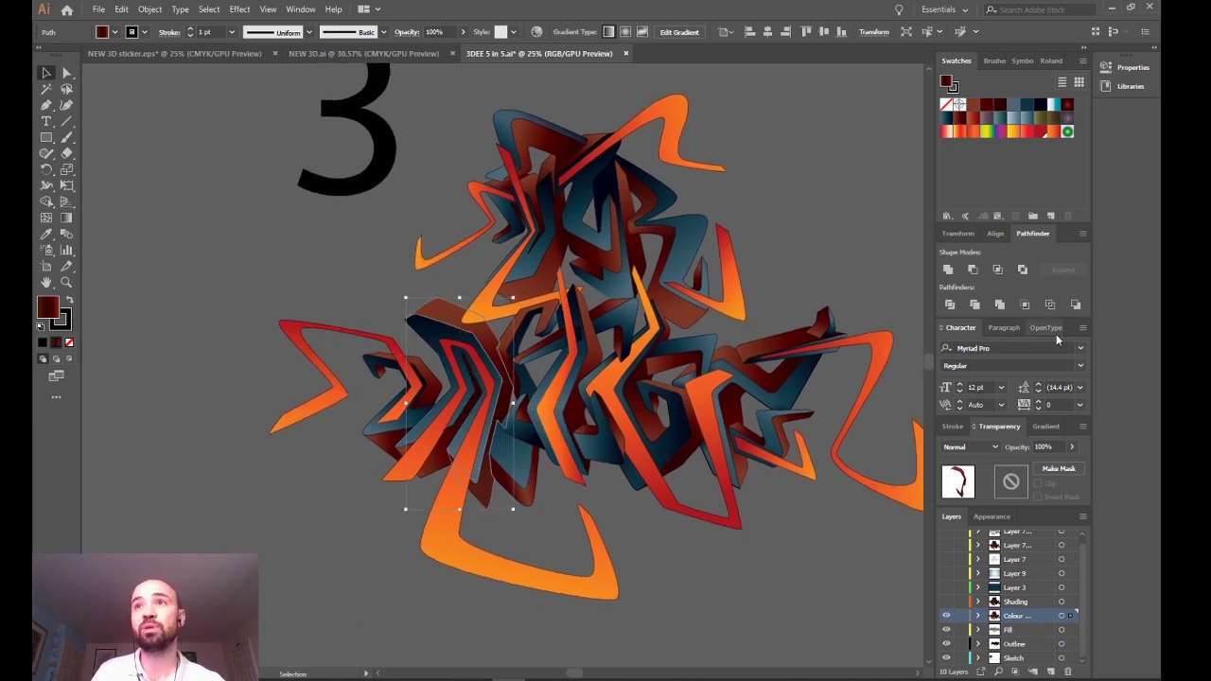
left_click(1044, 427)
left_click_drag(1043, 393, 142, 142)
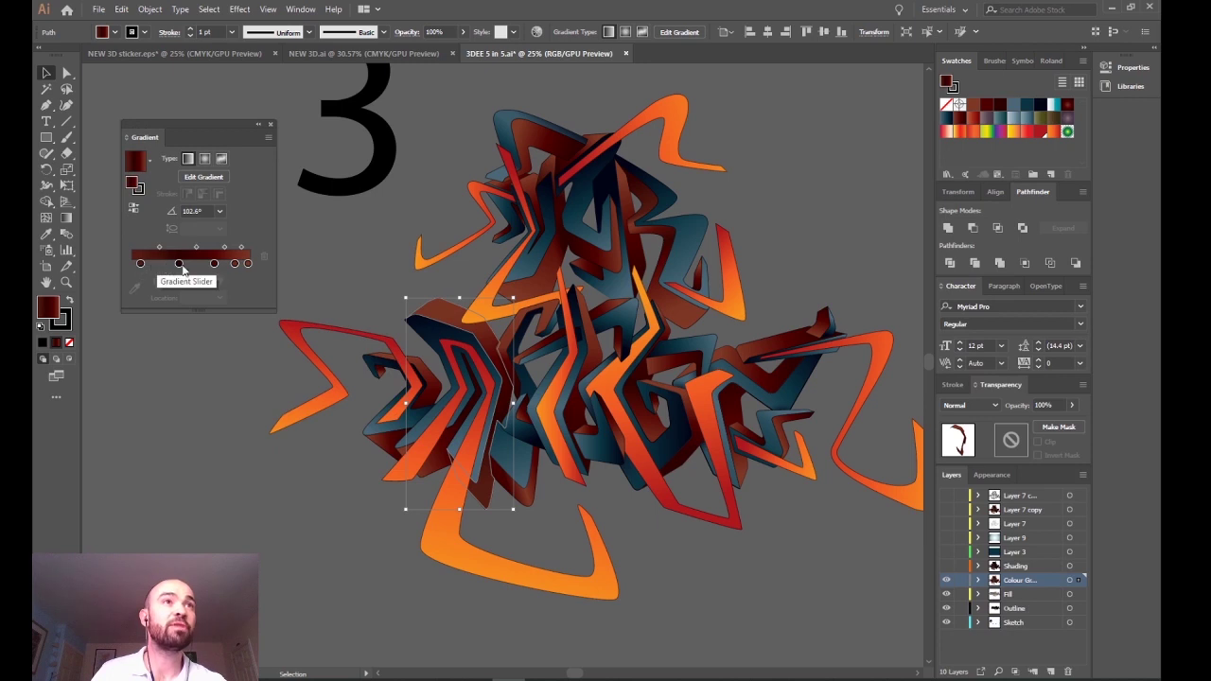
Compare the gradient fills of the orange swoosh, the blue letter faces and the dark red side face
left_click(343, 395)
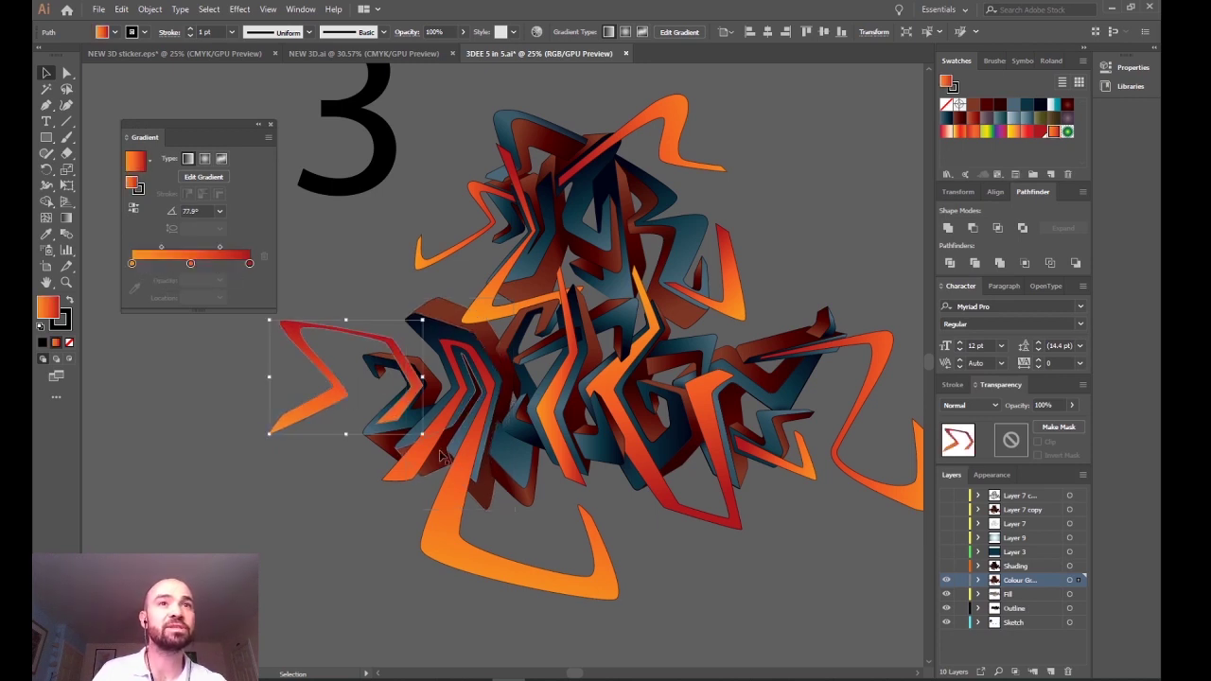
left_click(522, 470)
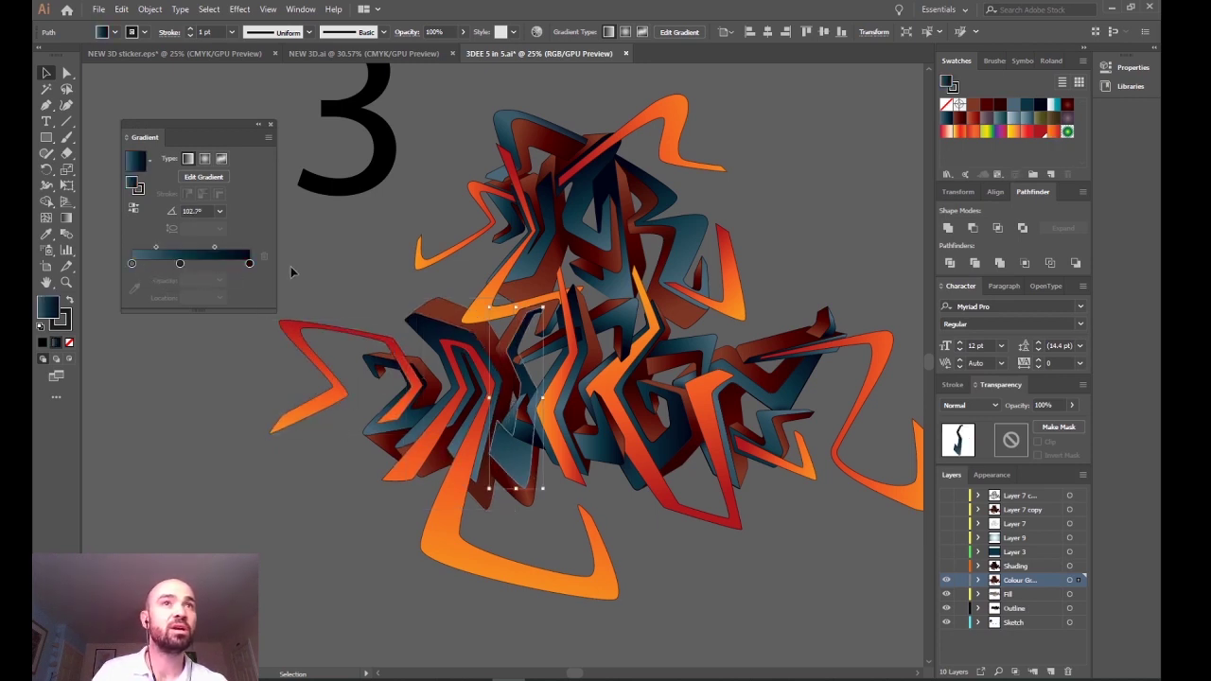
left_click(481, 265)
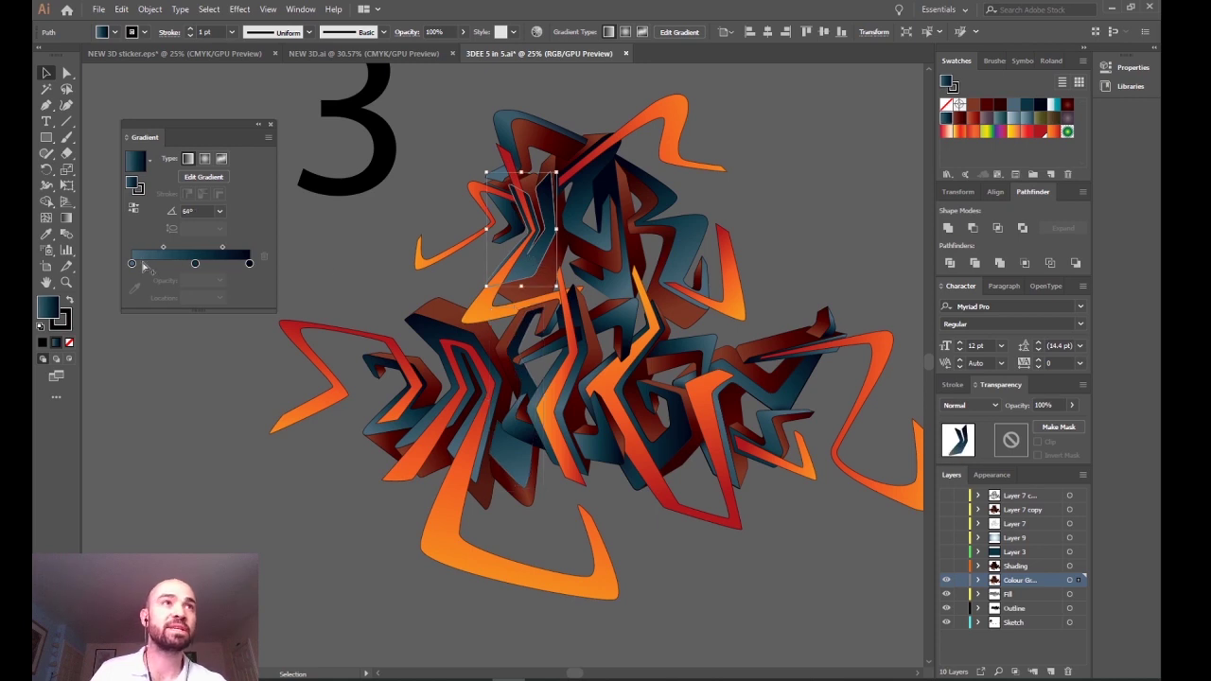
left_click(452, 320)
left_click(360, 391)
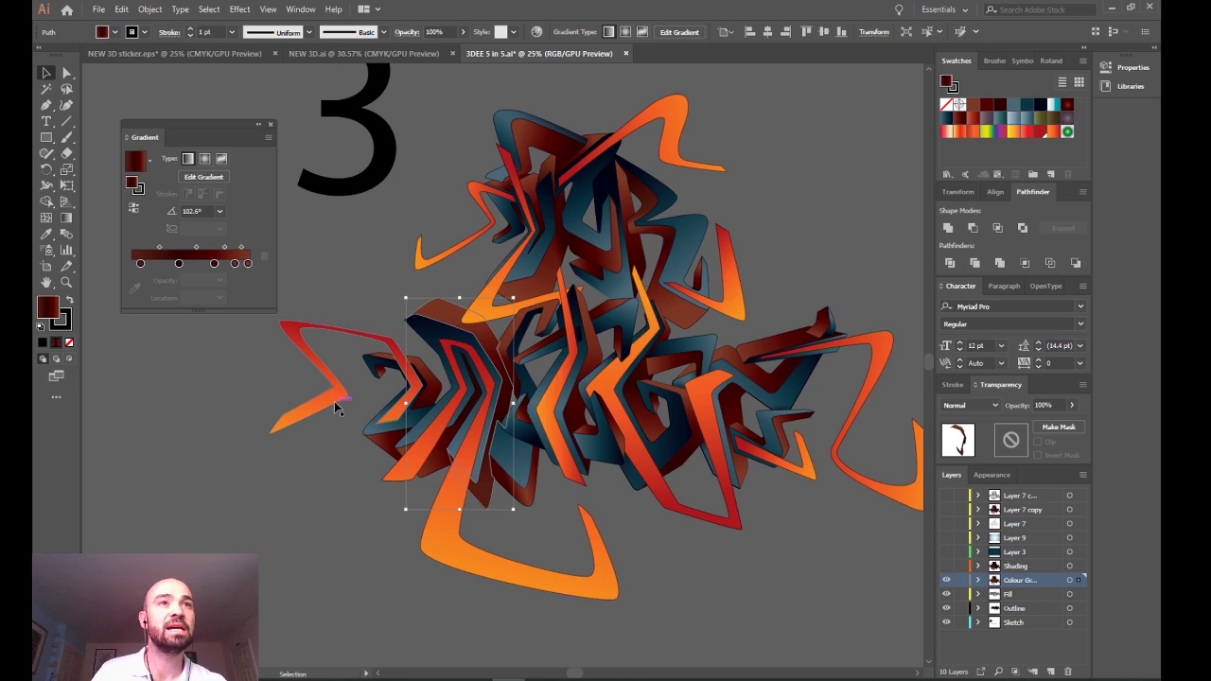
Inspect the gradient fill of the long dark red bar on top of the last letter
left_click(740, 203)
left_click_drag(827, 257, 757, 232)
scroll(682, 324, "up", 3)
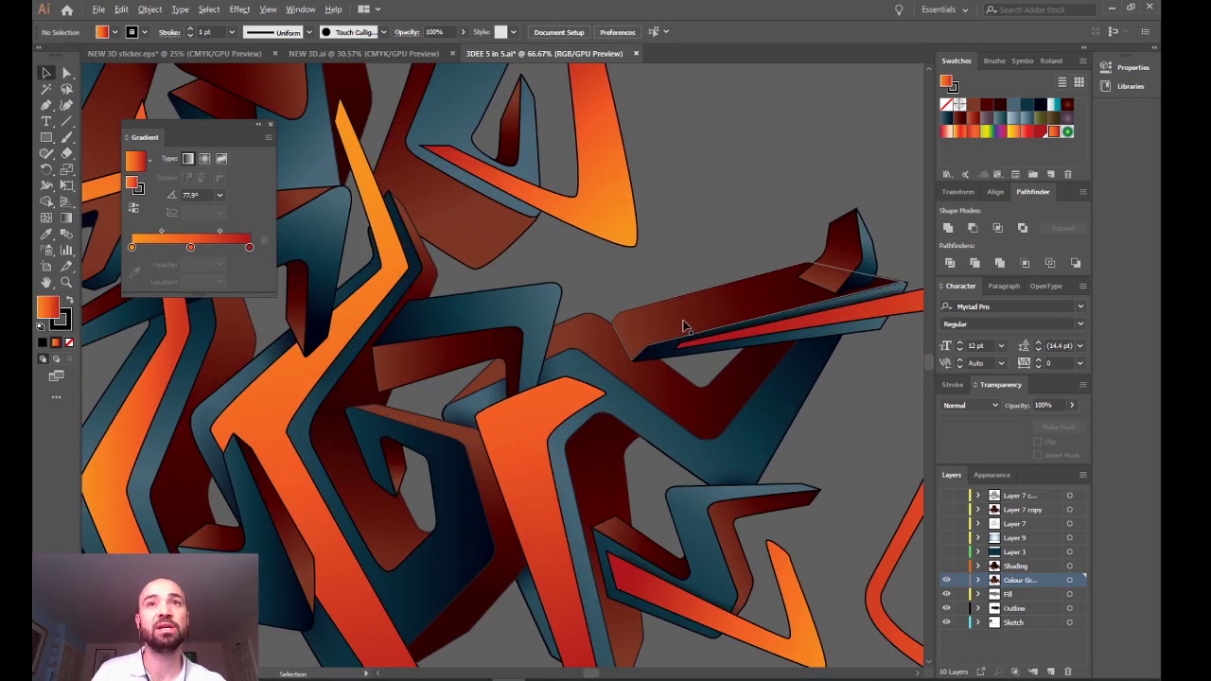
left_click(688, 322)
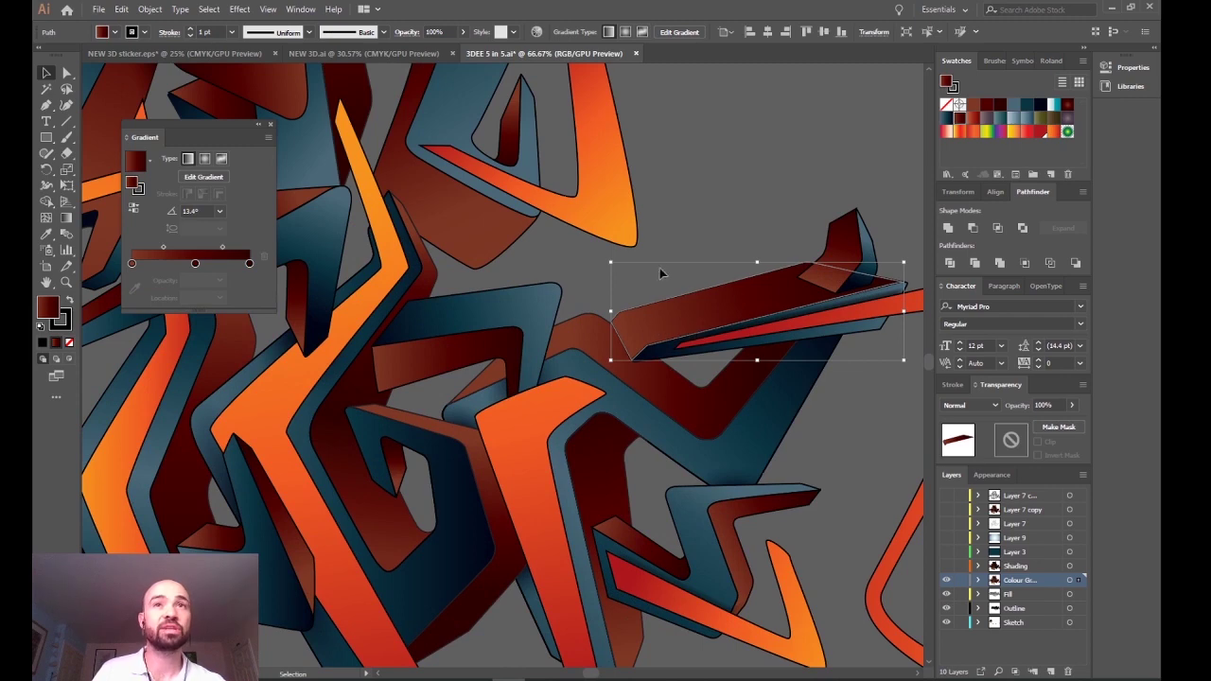
Examine the gradient direction line on the long dark red bar and on the blue face of the adjoining letter
key("g")
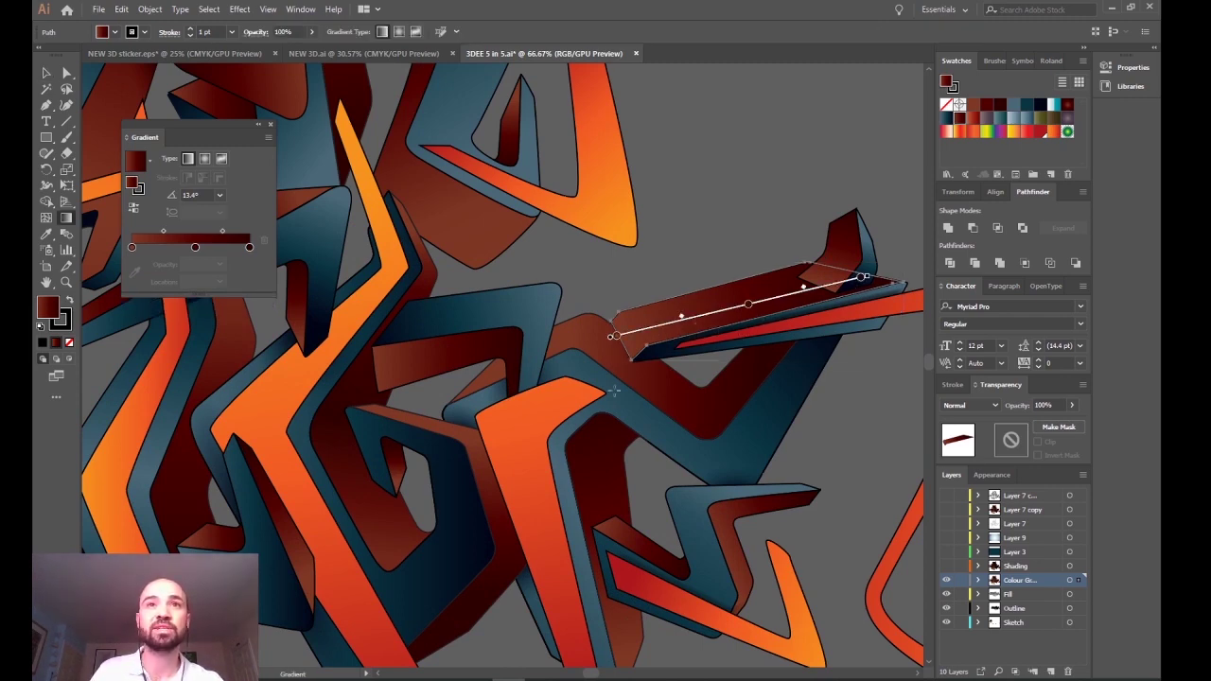
left_click(45, 73)
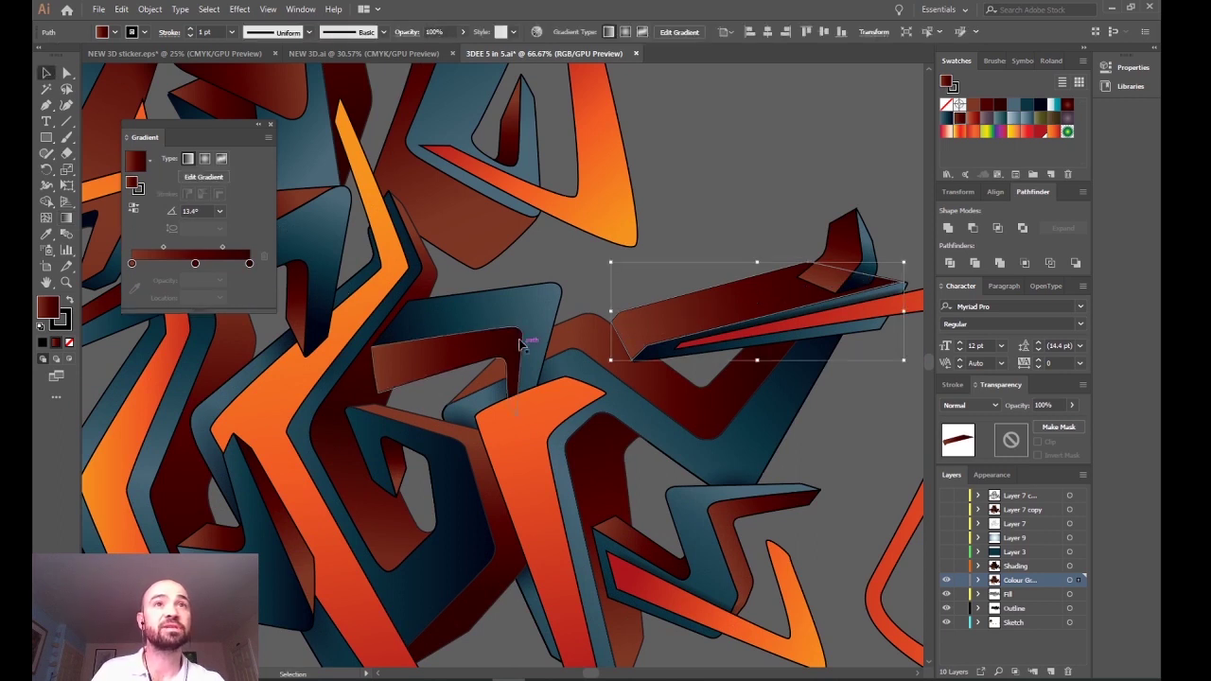
left_click(501, 316)
key("g")
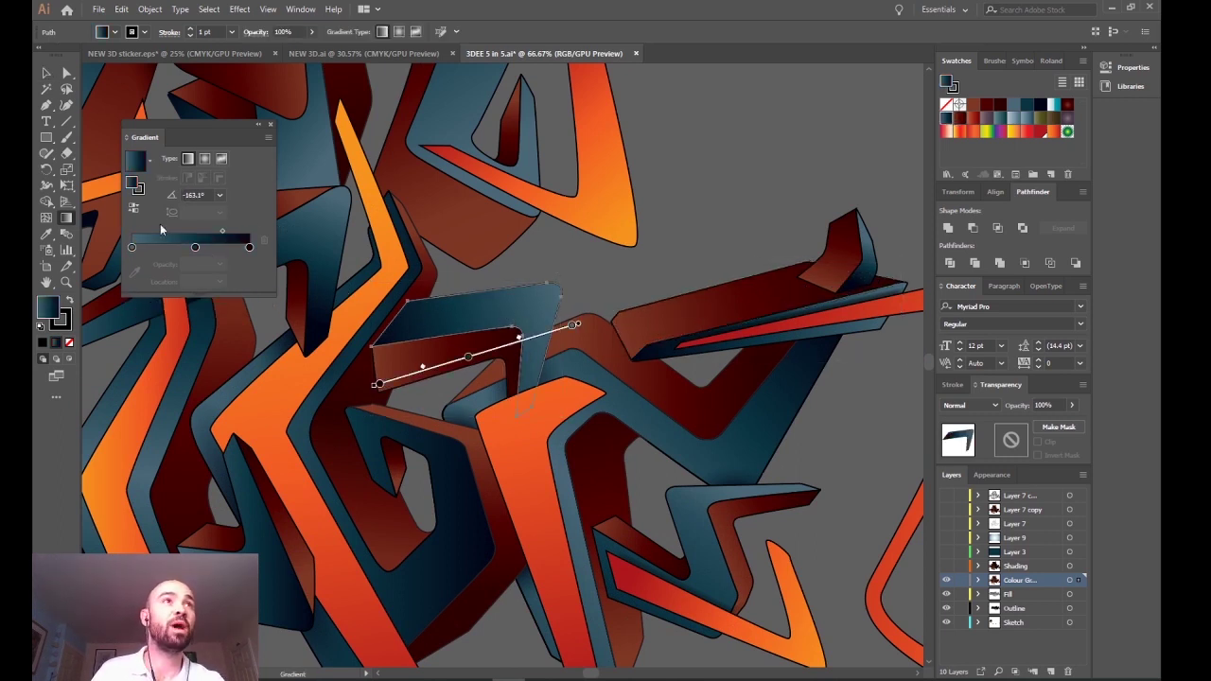
left_click(45, 73)
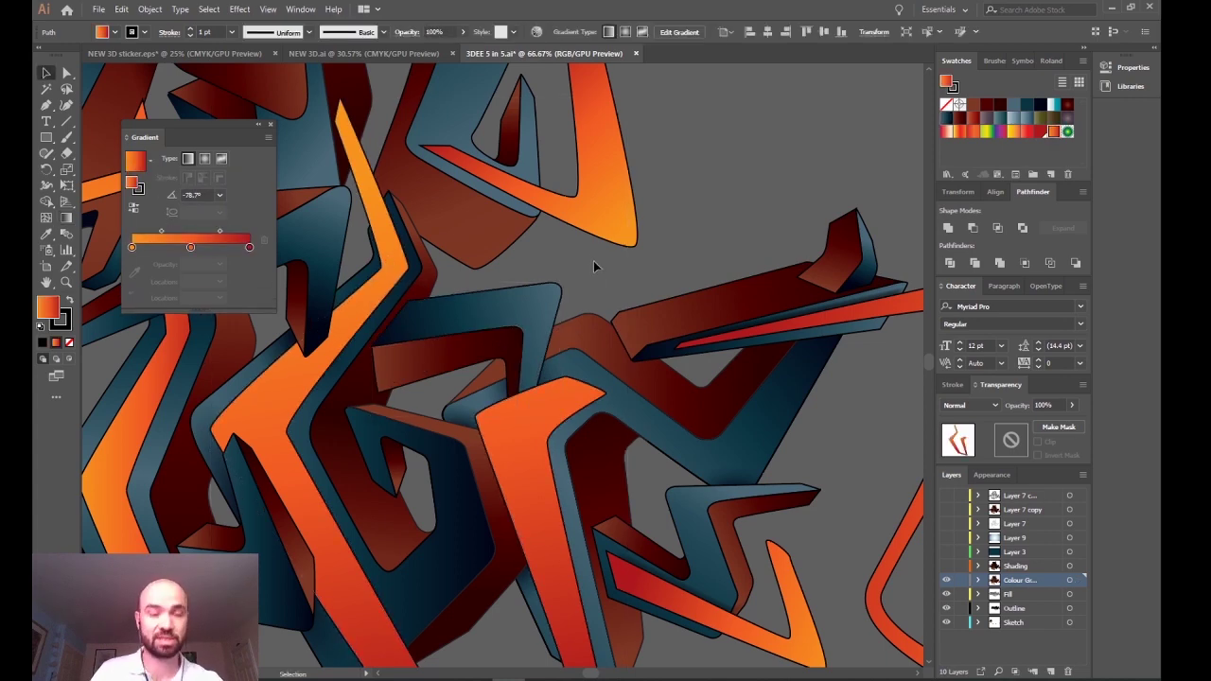
left_click(593, 261)
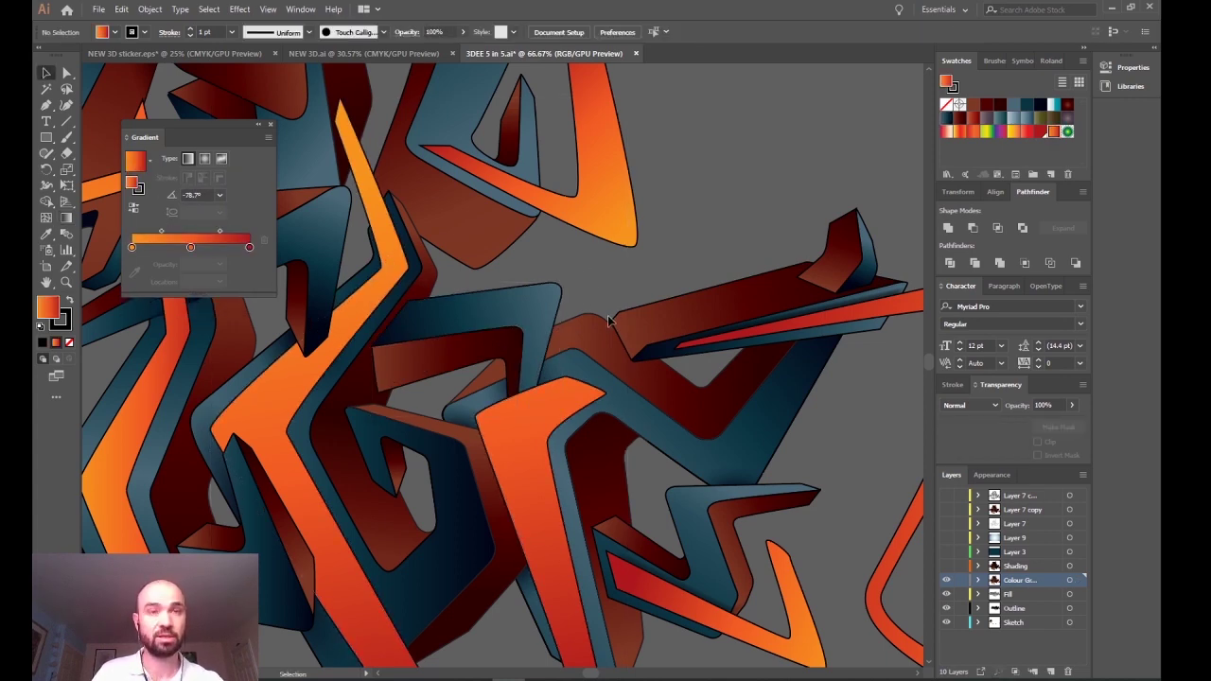
Check the gradient fills of the small dark red piece between the rows and another dark red side face
left_click_drag(478, 325, 570, 376)
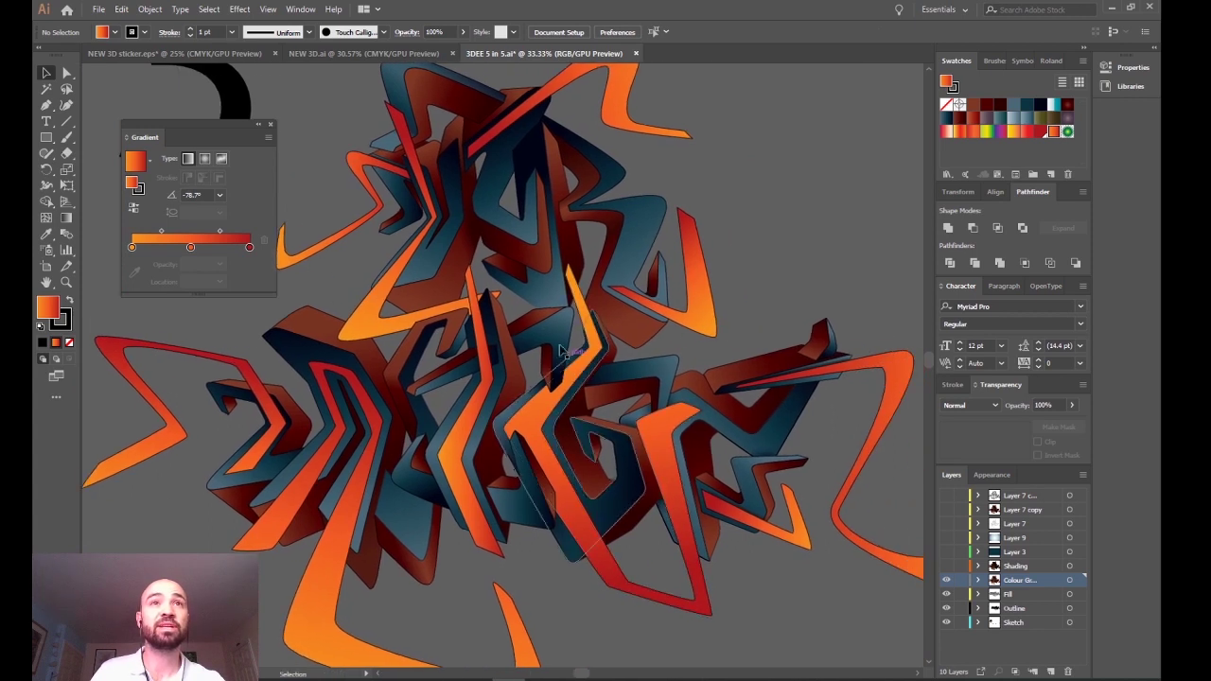
left_click(518, 267)
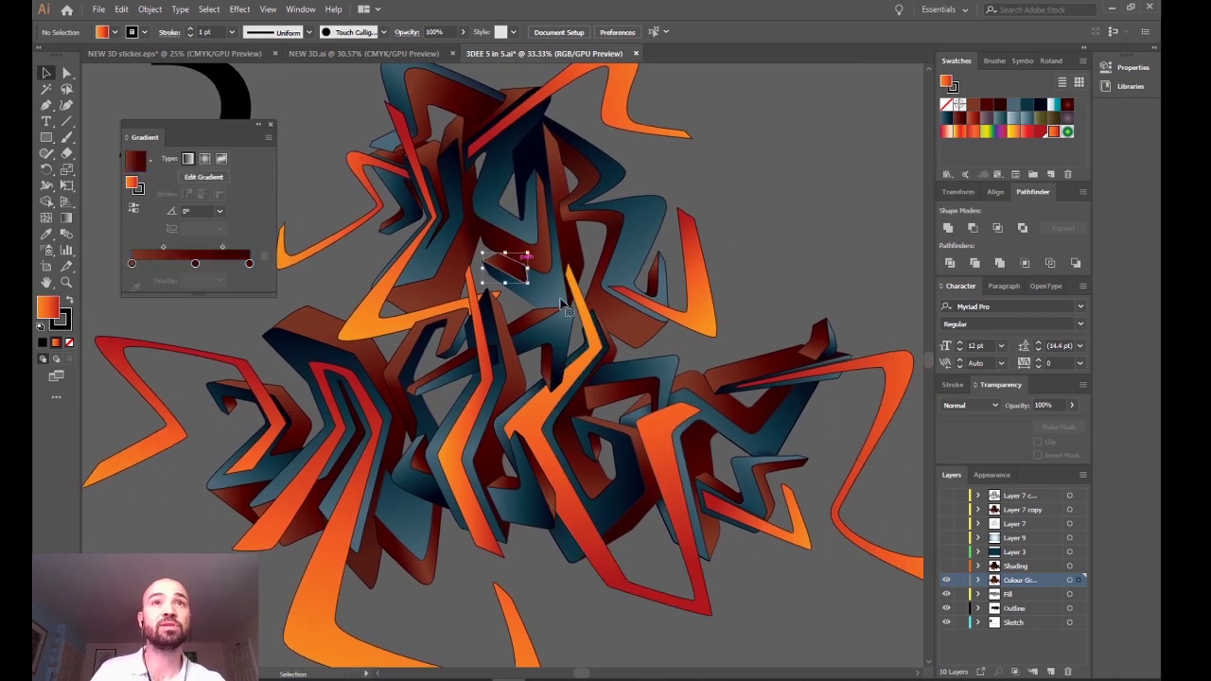
left_click(769, 257)
left_click(335, 348)
left_click(796, 288)
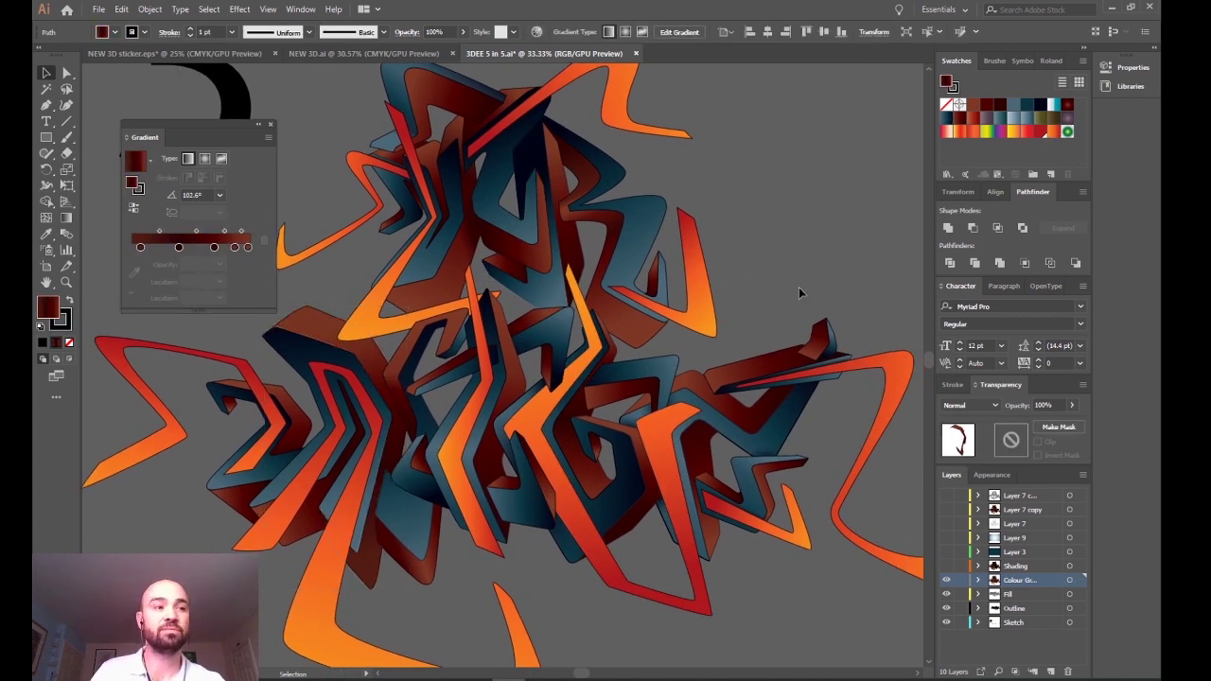
Show the Shading layer and bring the shaded lettering beside the number 4 into view
left_click_drag(753, 492, 689, 472)
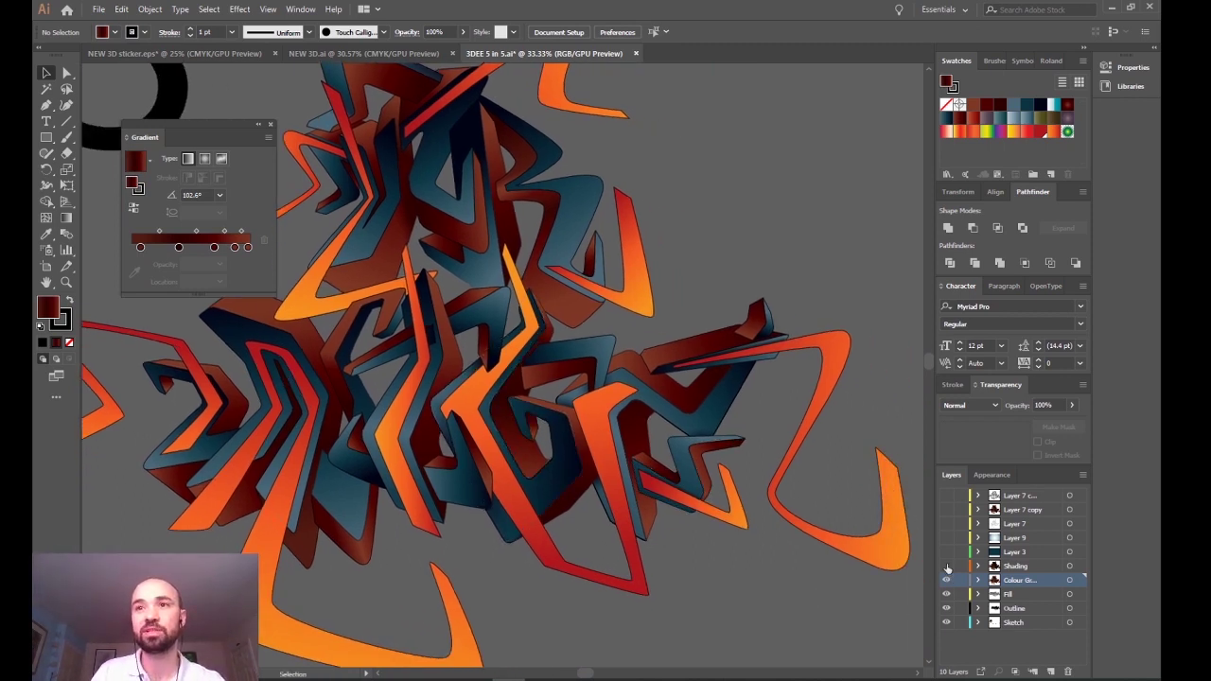
scroll(757, 514, "down", 2)
left_click_drag(805, 441, 252, 465)
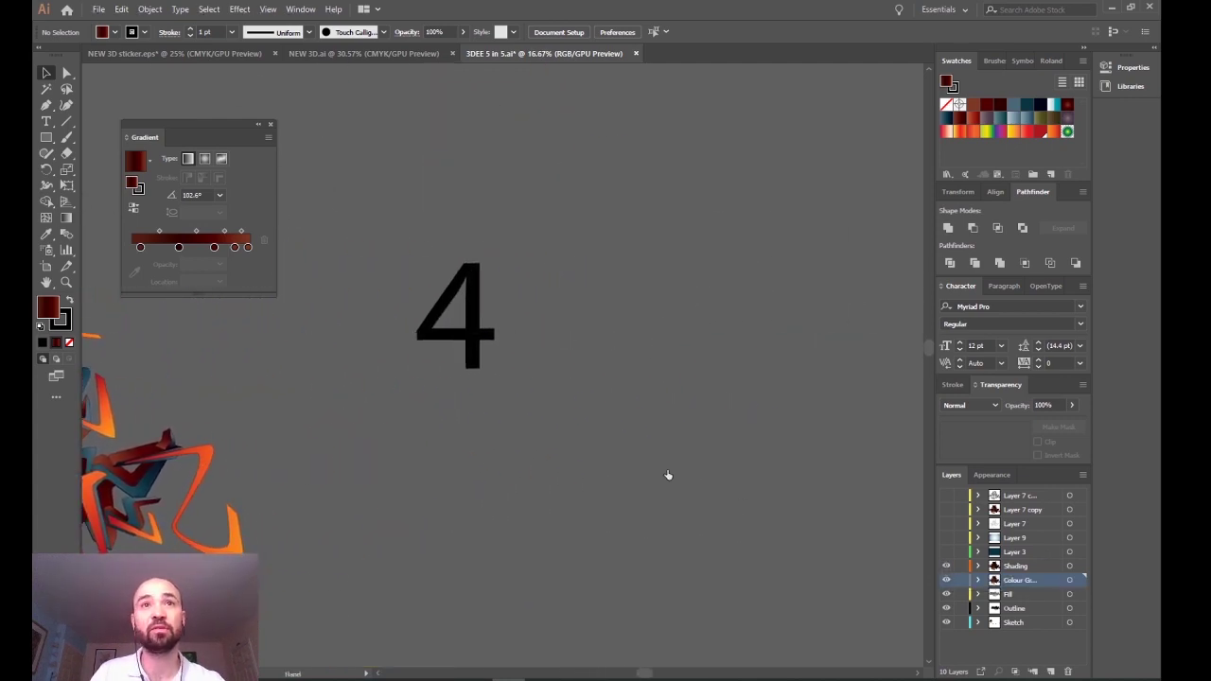
left_click_drag(748, 439, 708, 307)
scroll(523, 404, "up", 1)
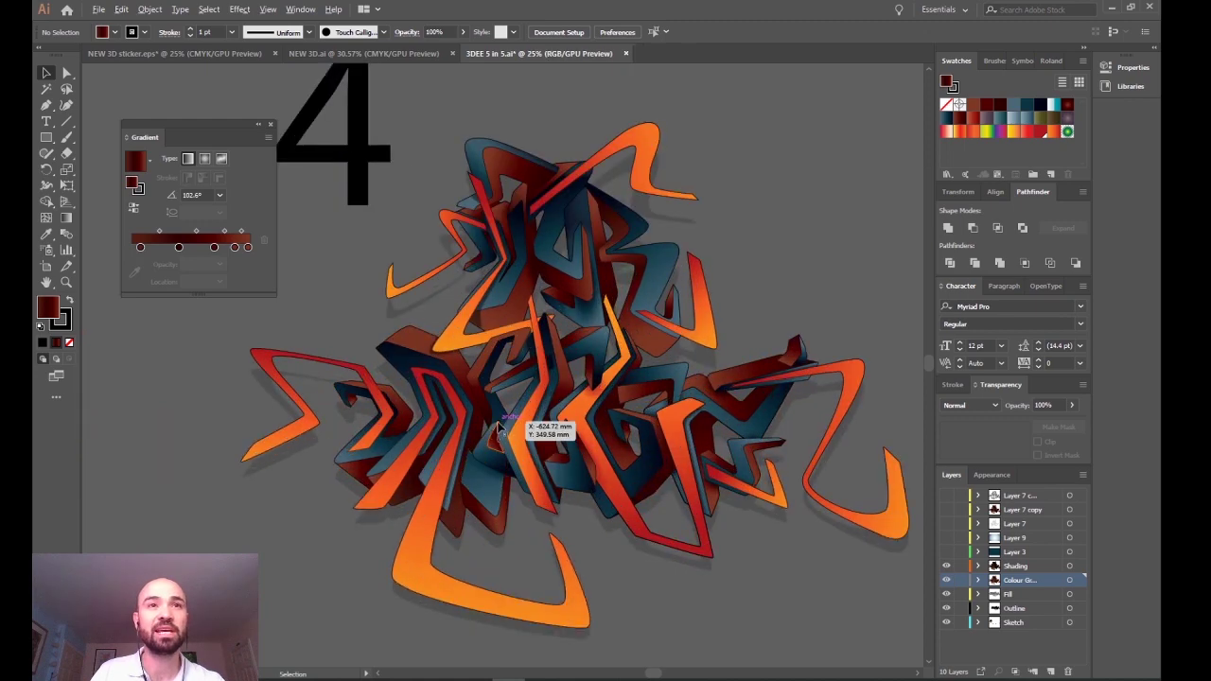
Select the lettering's drop shadow shape and move it clear of the artwork to examine its shape and opacity
left_click(476, 553)
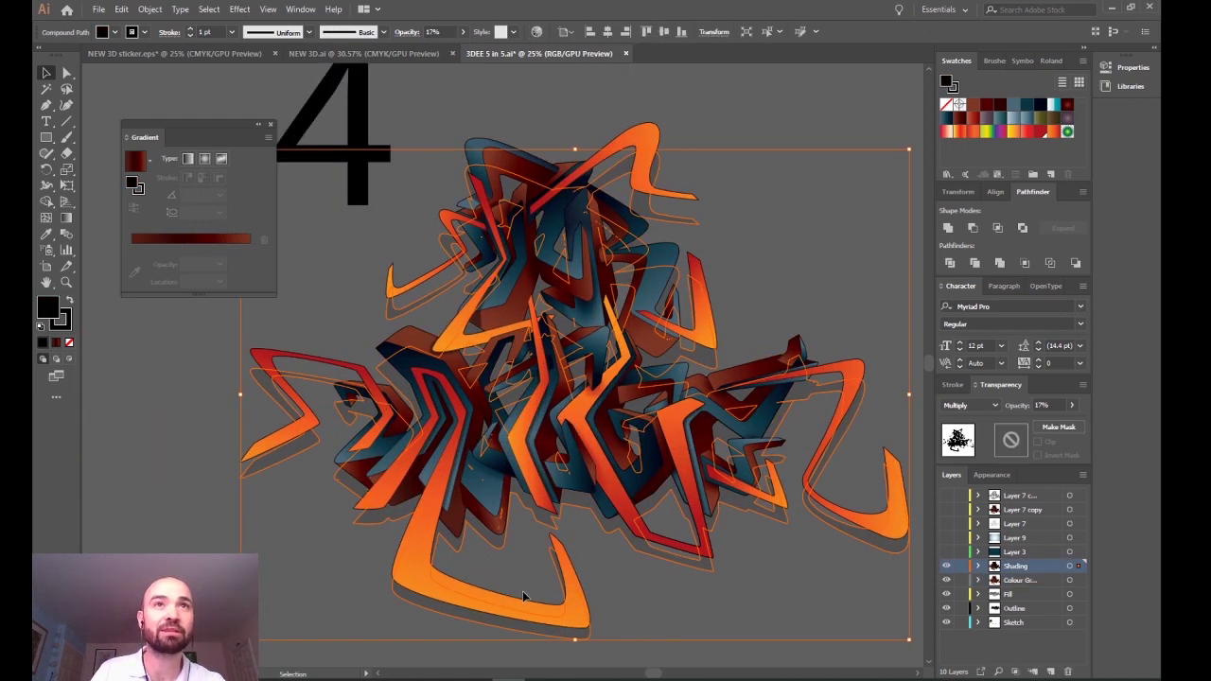
scroll(570, 462, "down", 2)
left_click_drag(569, 463, 597, 362)
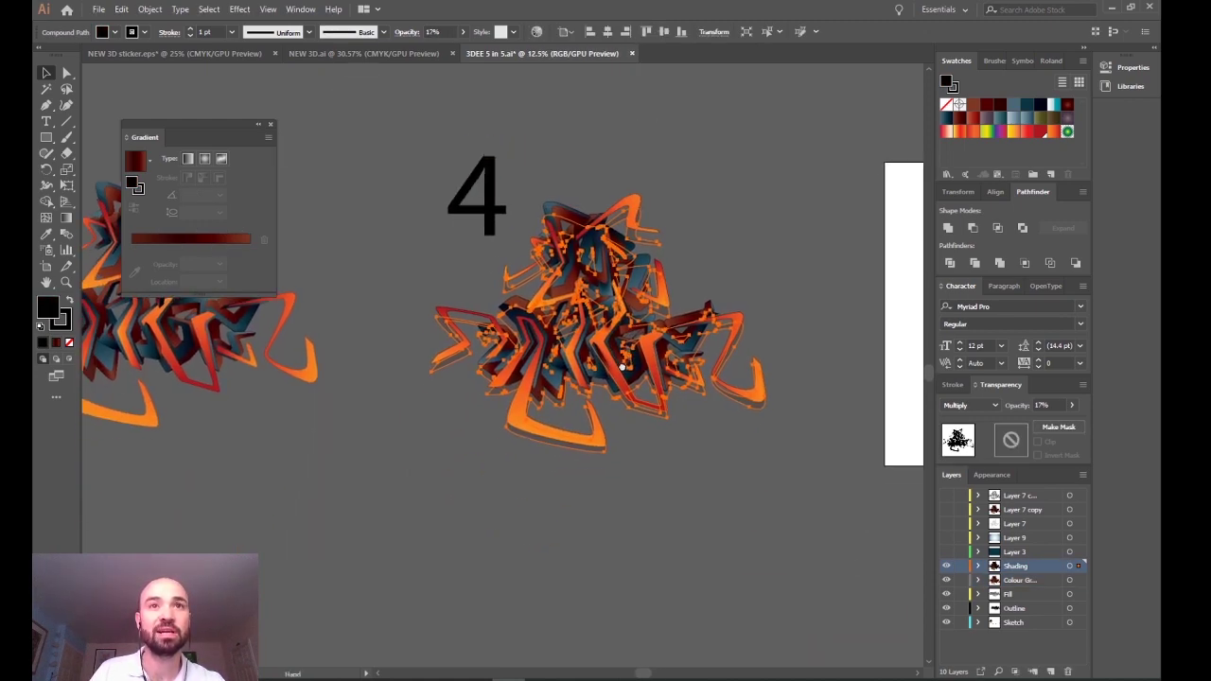
left_click_drag(470, 361, 347, 559)
left_click(573, 560)
left_click(414, 564)
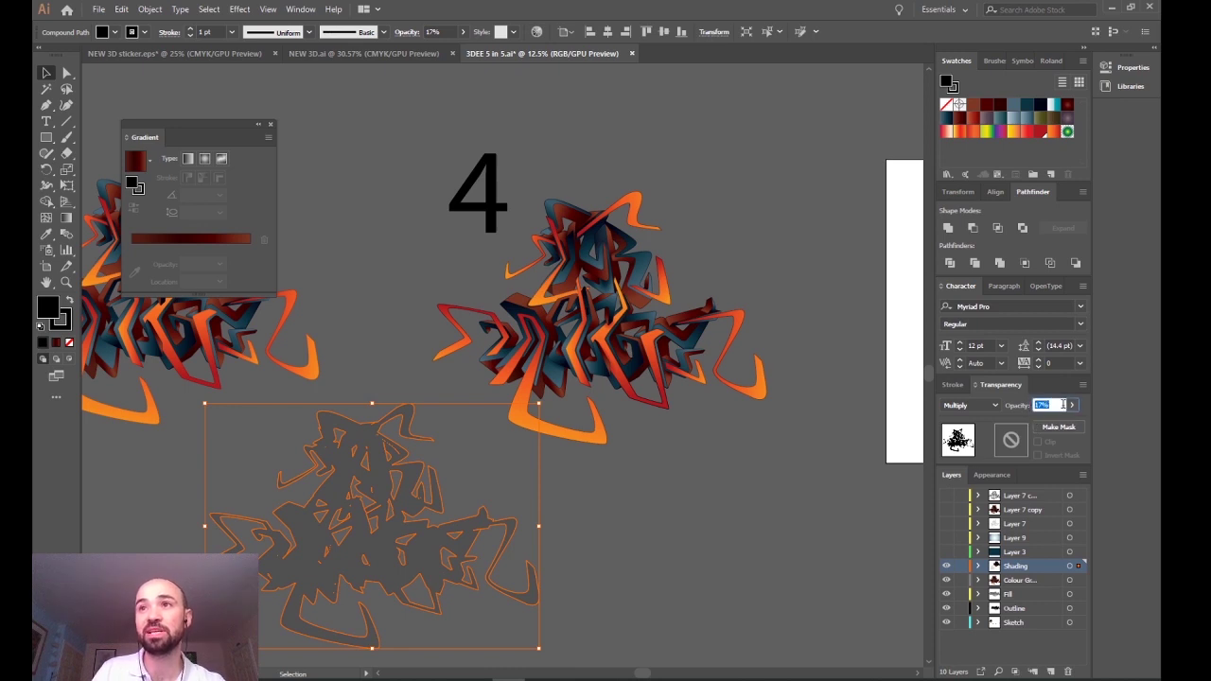
Move the drop shadow back into place behind the lettering beside the number 4 and deselect it
left_click(704, 509)
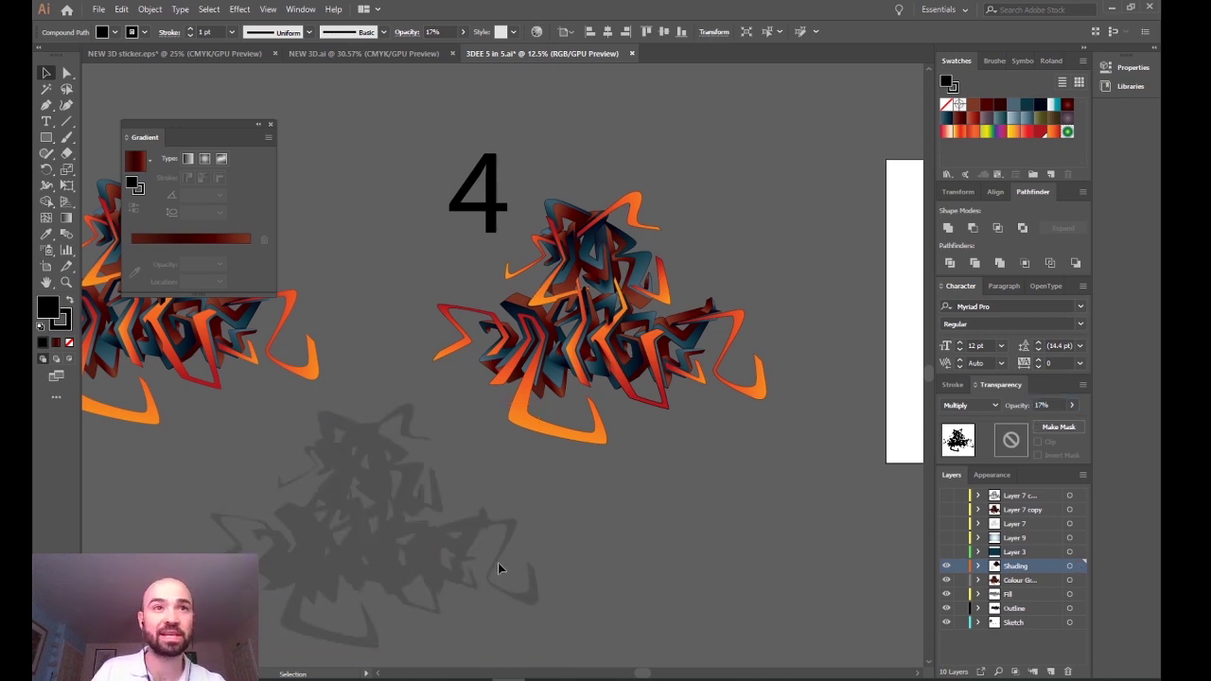
mouse_move(417, 568)
left_mouse_down()
mouse_move(547, 371)
mouse_move(623, 395)
mouse_move(674, 367)
left_mouse_up()
left_click(707, 519)
scroll(631, 281, "up", 2)
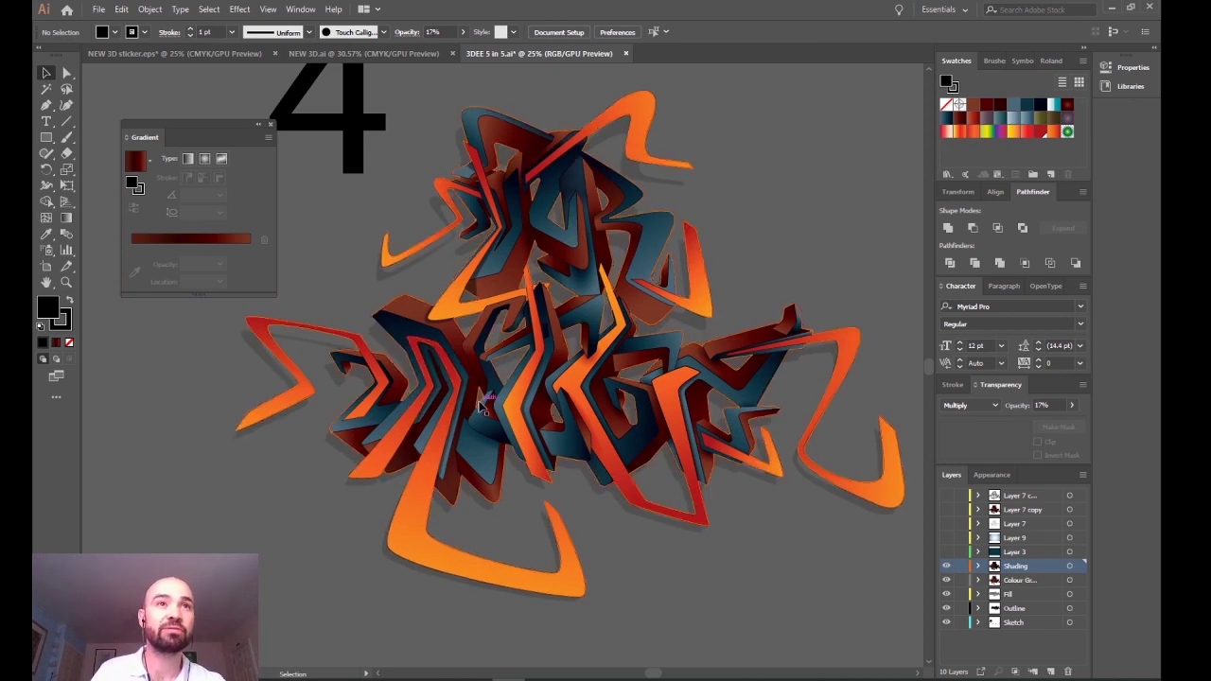
Inspect the shadow shape that follows the folded red-orange swoosh on the lower row's first large letter
scroll(454, 436, "up", 3)
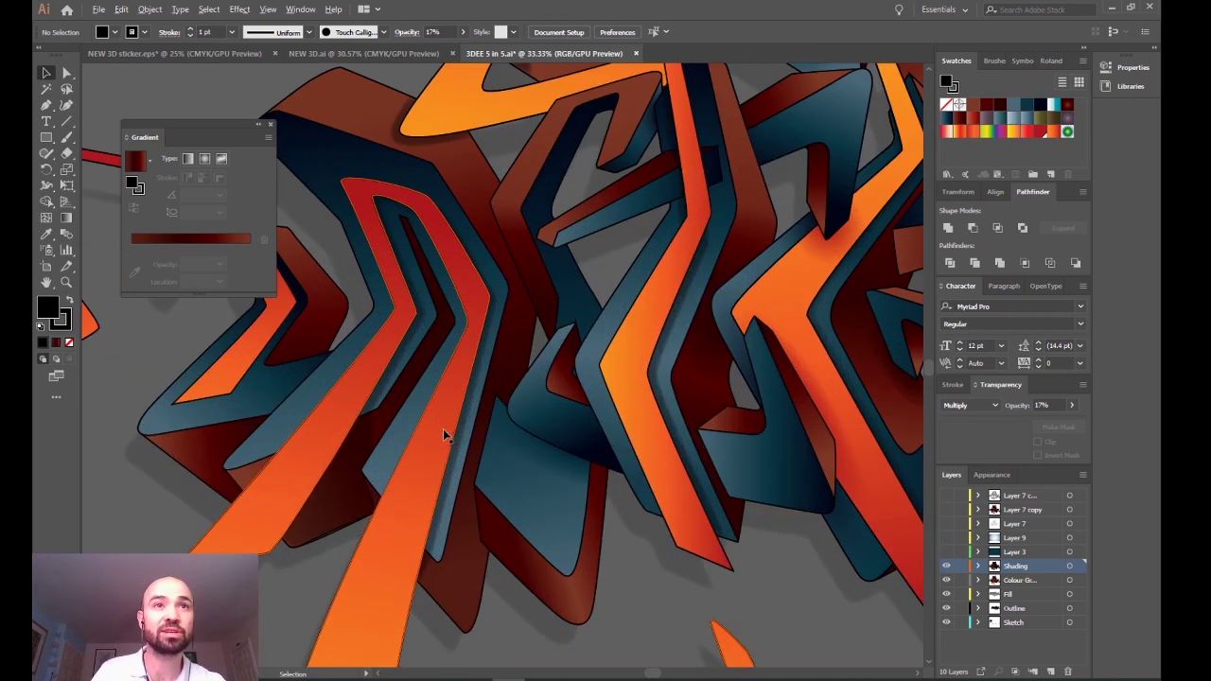
left_click(467, 425)
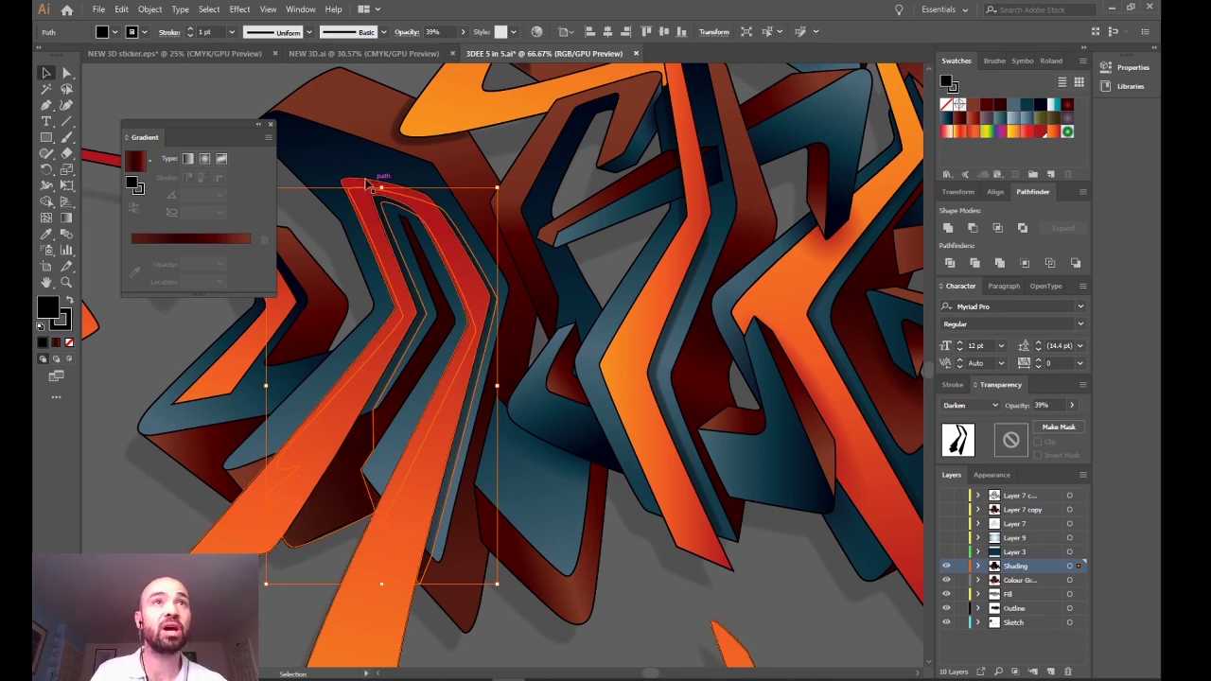
scroll(595, 534, "down", 2)
left_click_drag(756, 616, 665, 578)
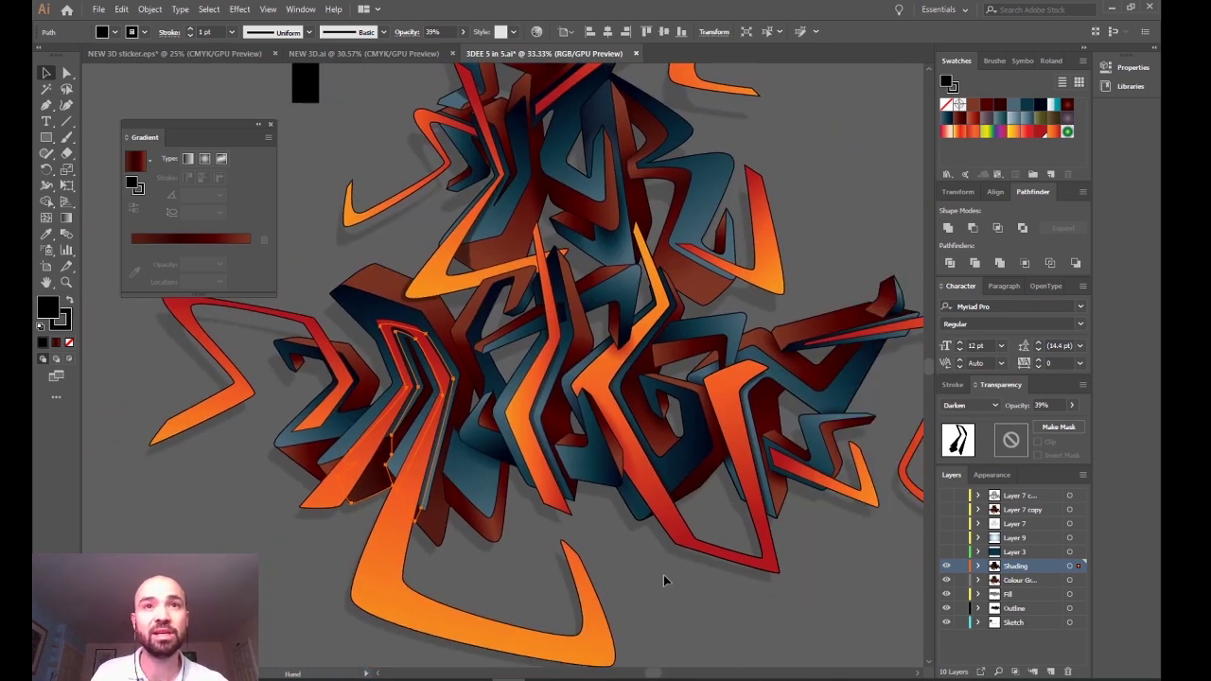
left_click(665, 578)
Inspect the shadow along the lower row's middle orange swoosh and the radial shading on the next letter's dark red side
left_click(518, 374)
key("ctrl+plus")
key("ctrl+plus")
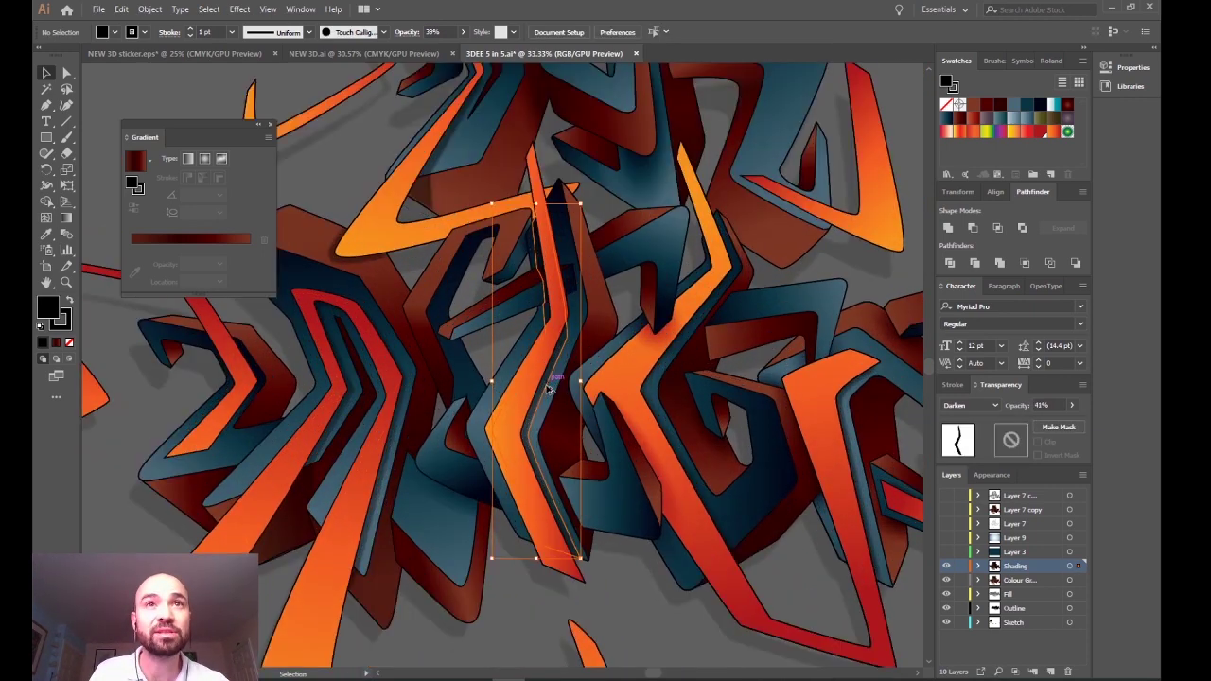
left_click_drag(633, 335, 473, 329)
left_click(571, 430)
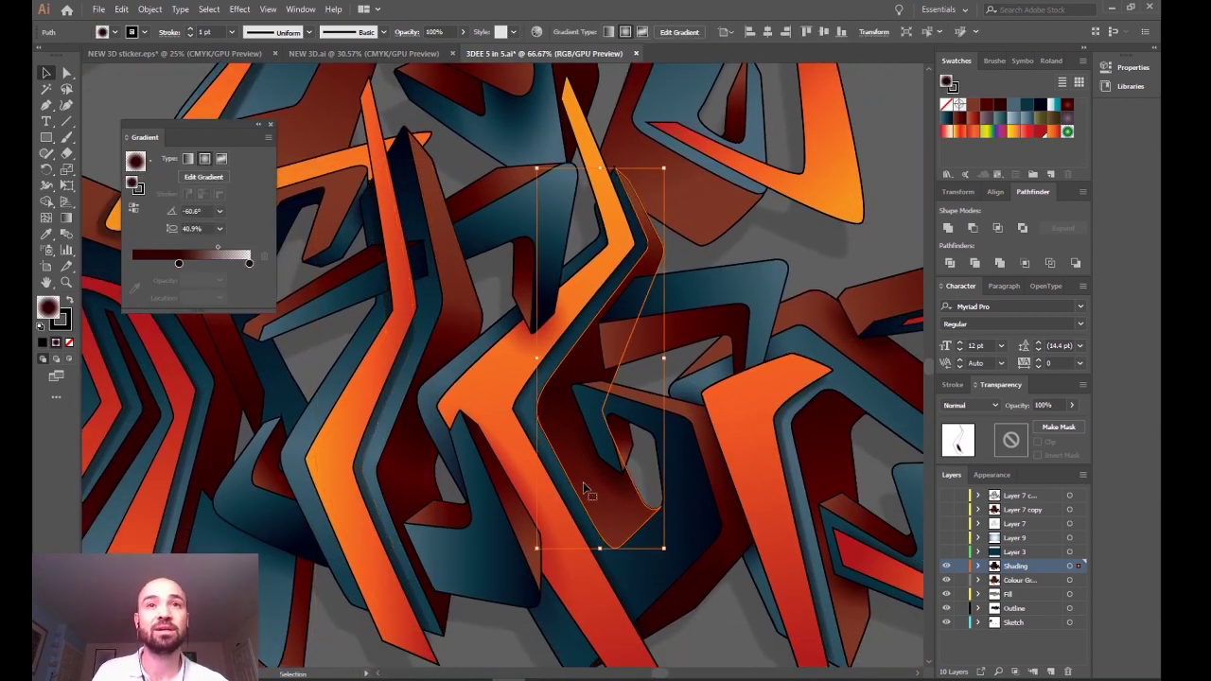
Inspect the radial gradient shading on the dark red side face beneath the last letter's red-orange swoosh
left_click_drag(816, 460, 608, 401)
left_click(652, 560)
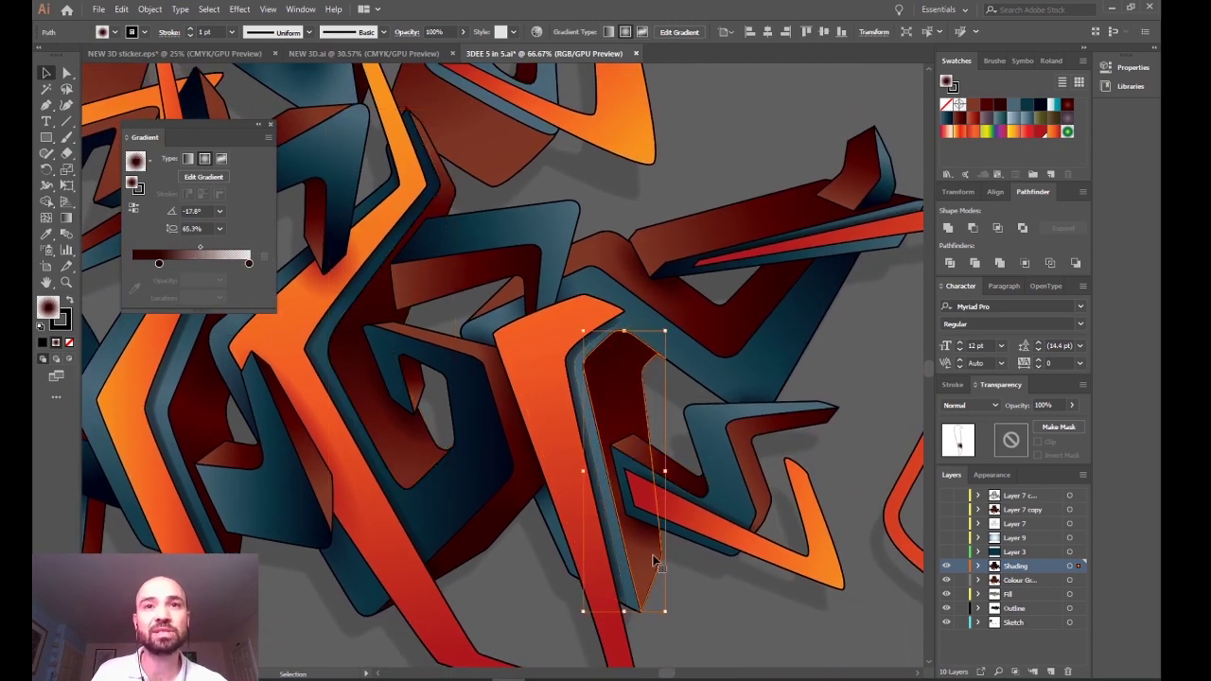
left_click_drag(644, 544, 727, 603)
mouse_move(759, 574)
left_mouse_down()
mouse_move(660, 474)
mouse_move(681, 572)
mouse_move(482, 525)
mouse_move(588, 424)
mouse_move(464, 644)
mouse_move(551, 432)
left_mouse_up()
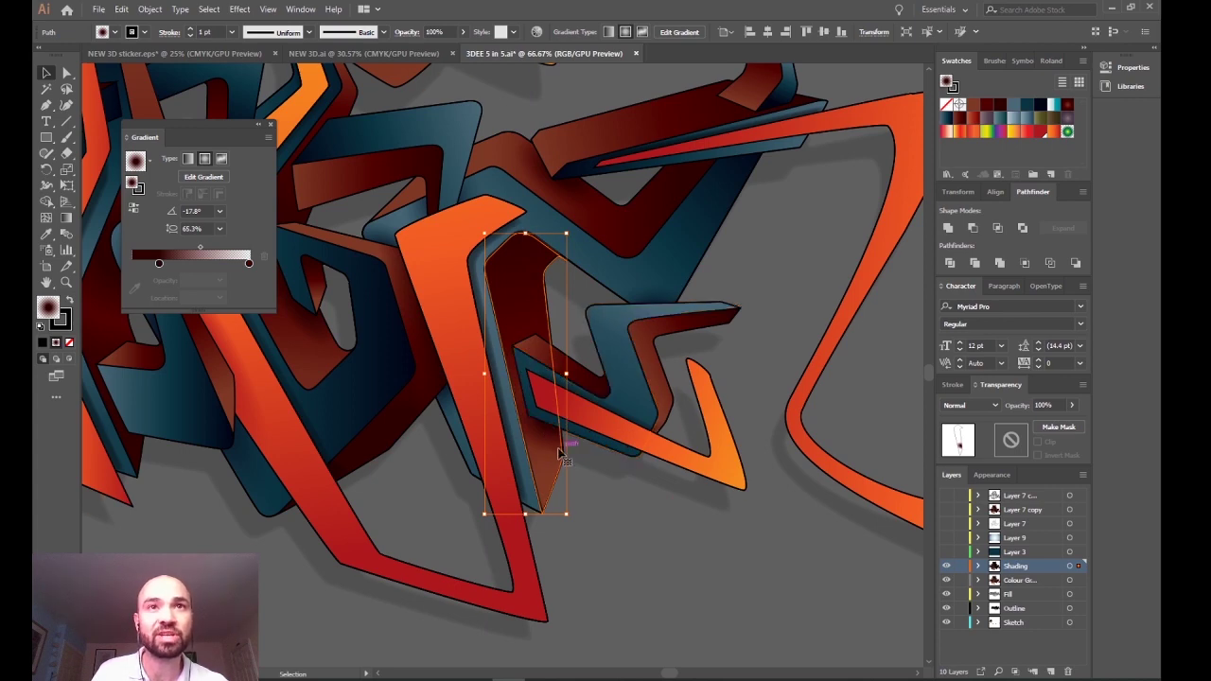
Show Layer 3 with the dark teal background rectangle on the artboard below the number 5
scroll(616, 508, "down", 3)
left_click_drag(537, 424, 591, 456)
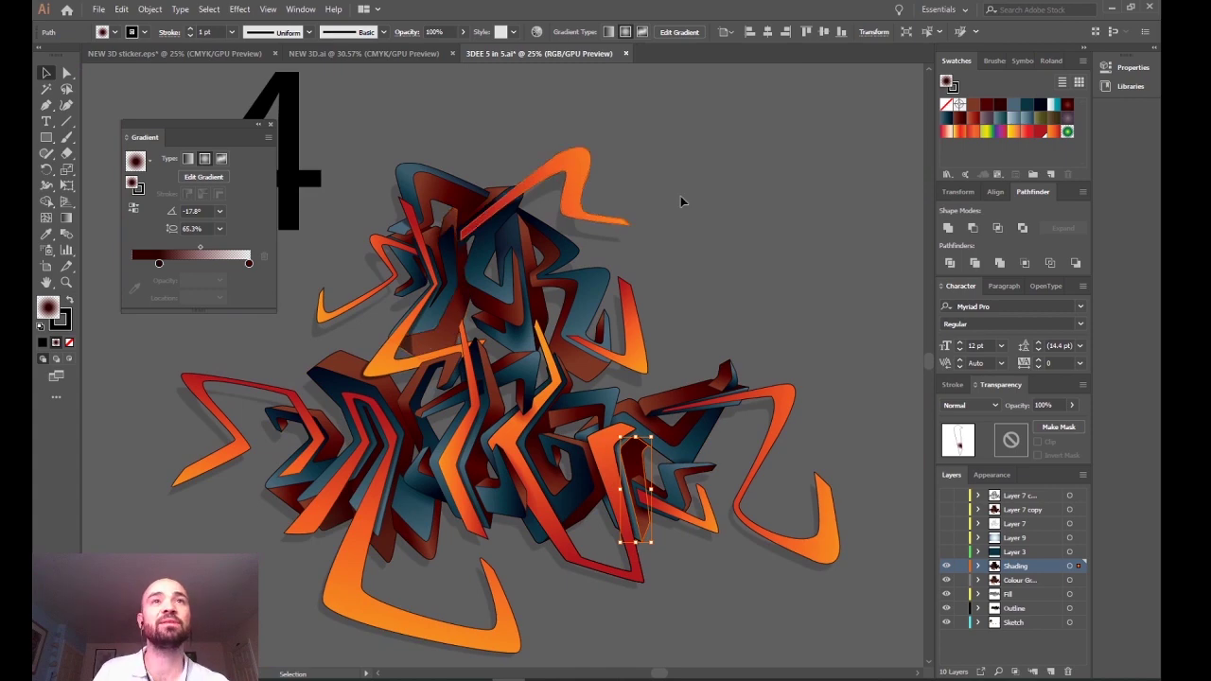
left_click_drag(716, 238, 449, 316)
scroll(733, 248, "down", 2)
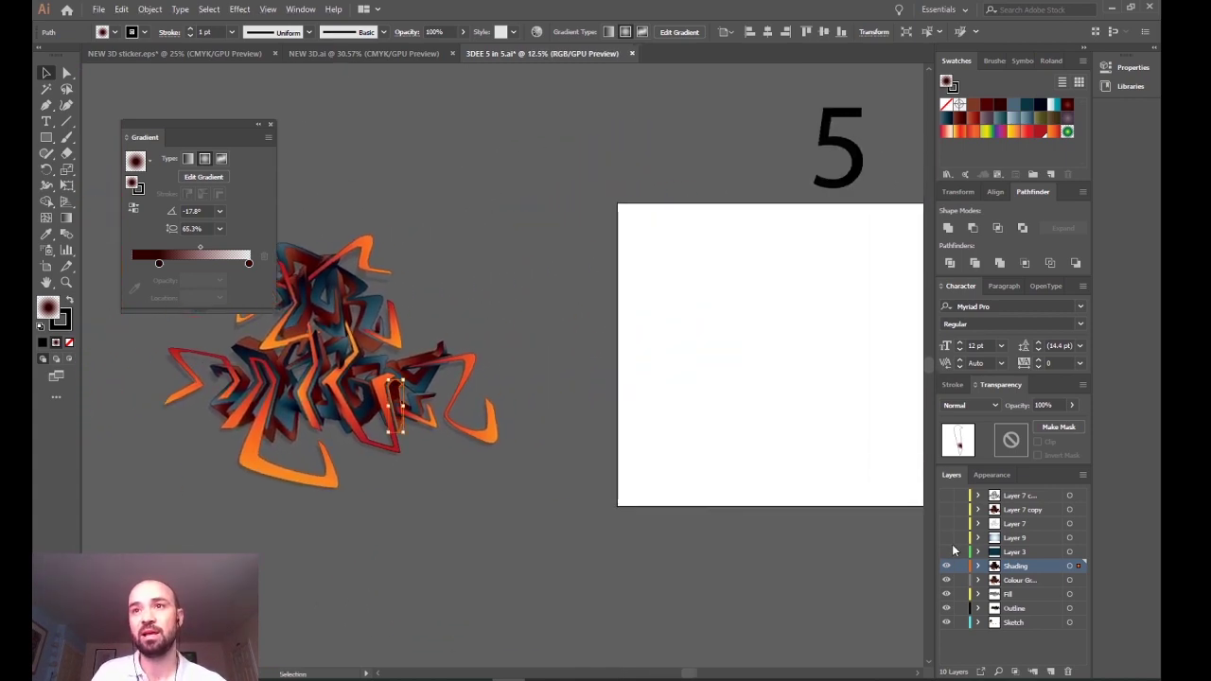
left_click_drag(946, 553, 946, 495)
left_click_drag(883, 592, 737, 575)
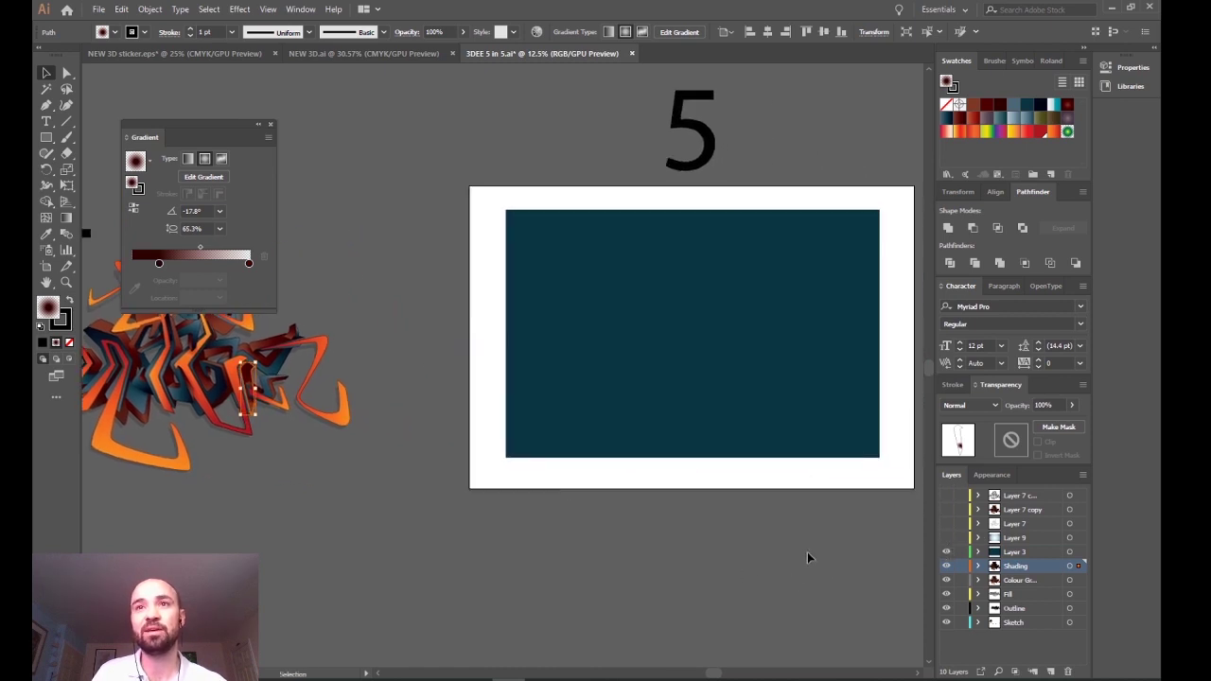
left_click_drag(783, 521, 727, 569)
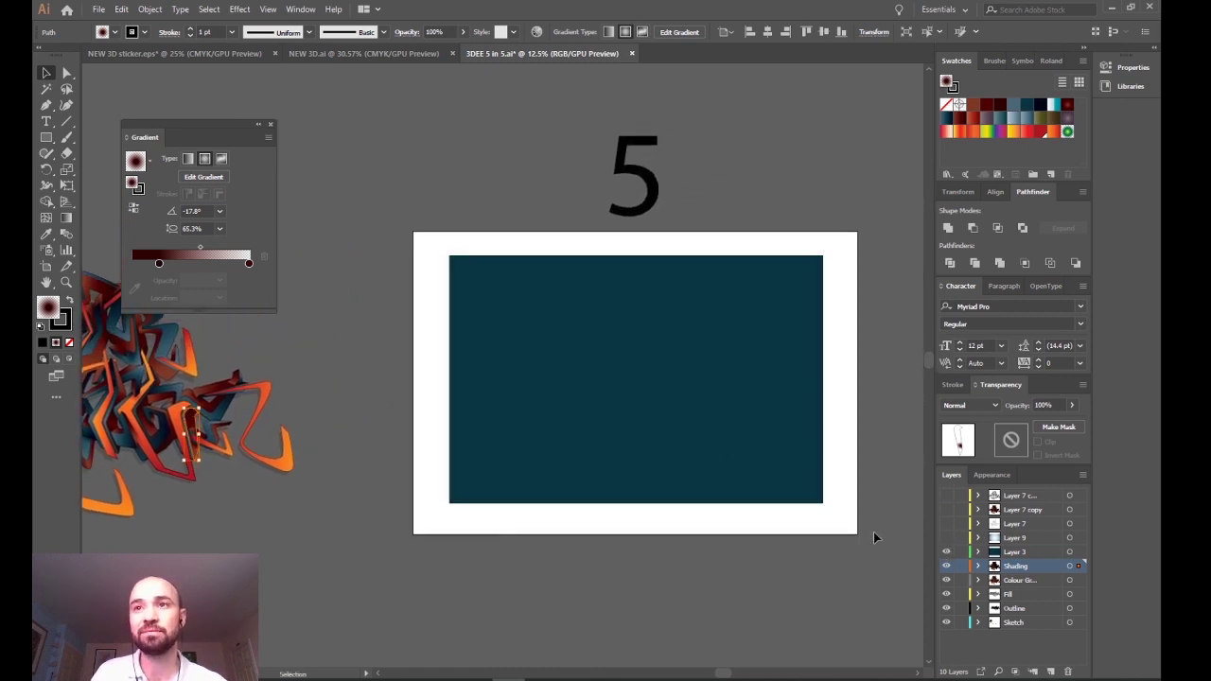
Show Layer 9, Layer 7 and Layer 7 copy to add the light background, drop shadow and coloured lettering
left_click(946, 537)
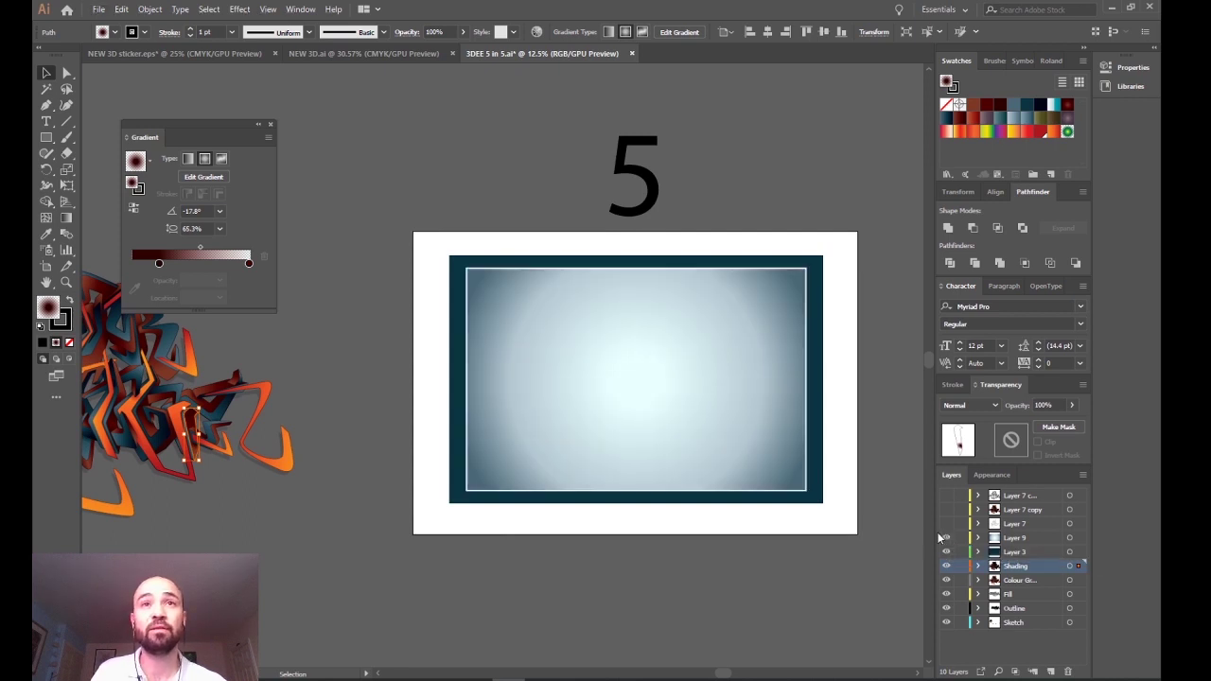
left_click(946, 524)
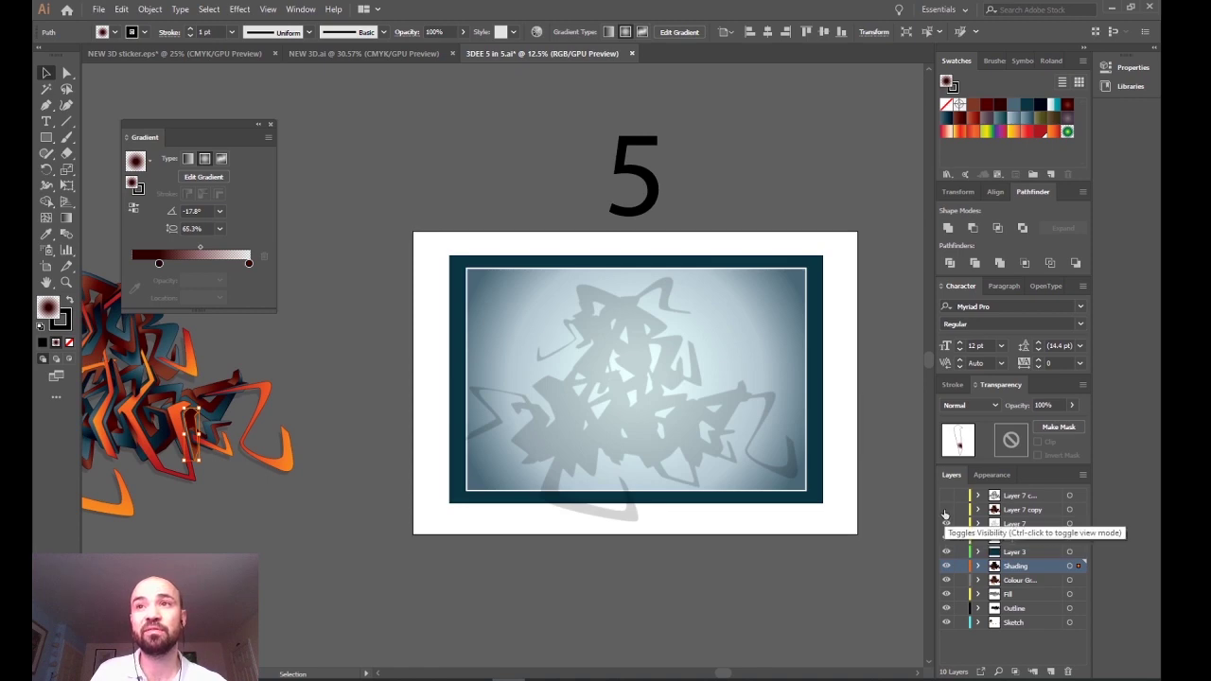
left_click(946, 510)
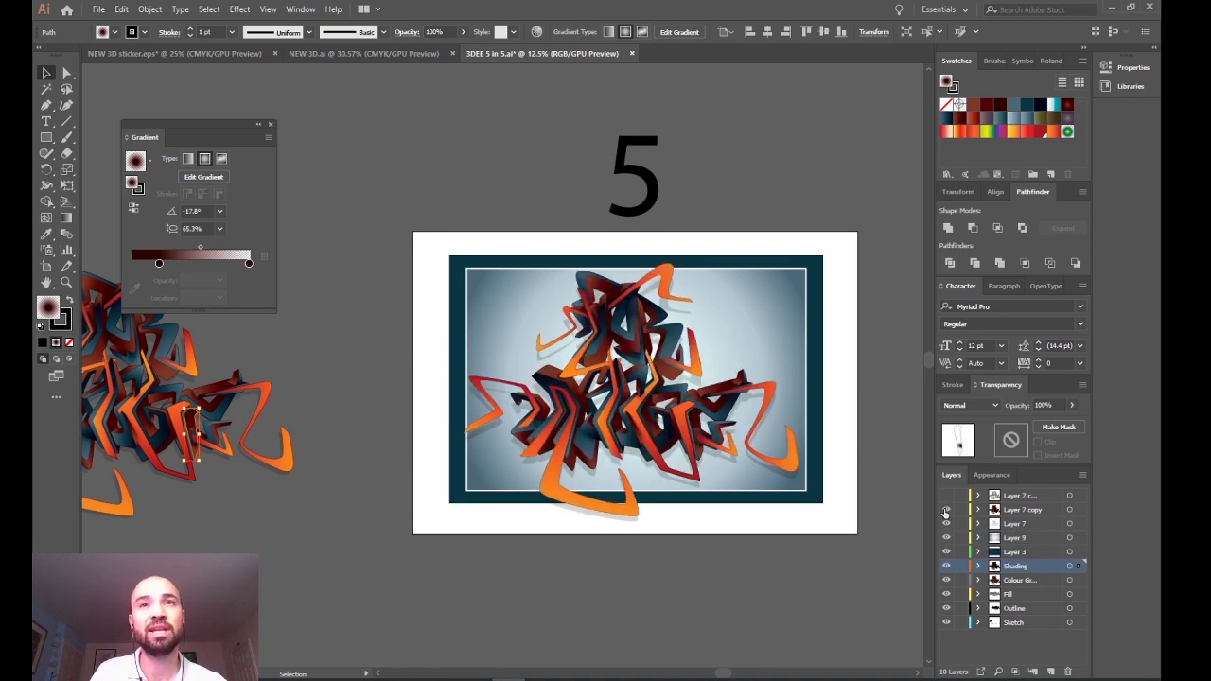
Show the topmost Layer 7 copy and close the gradient settings to present the finished artwork below the number 5
scroll(743, 397, "up", 1)
left_click_drag(692, 406, 667, 402)
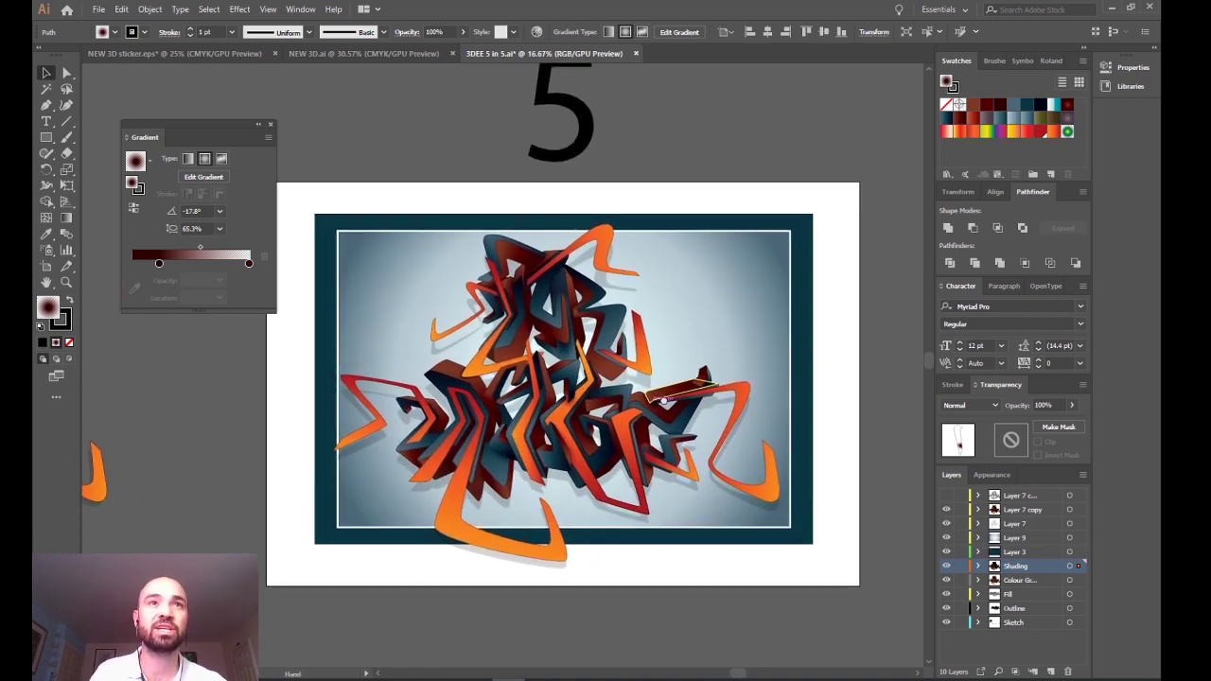
left_click(270, 124)
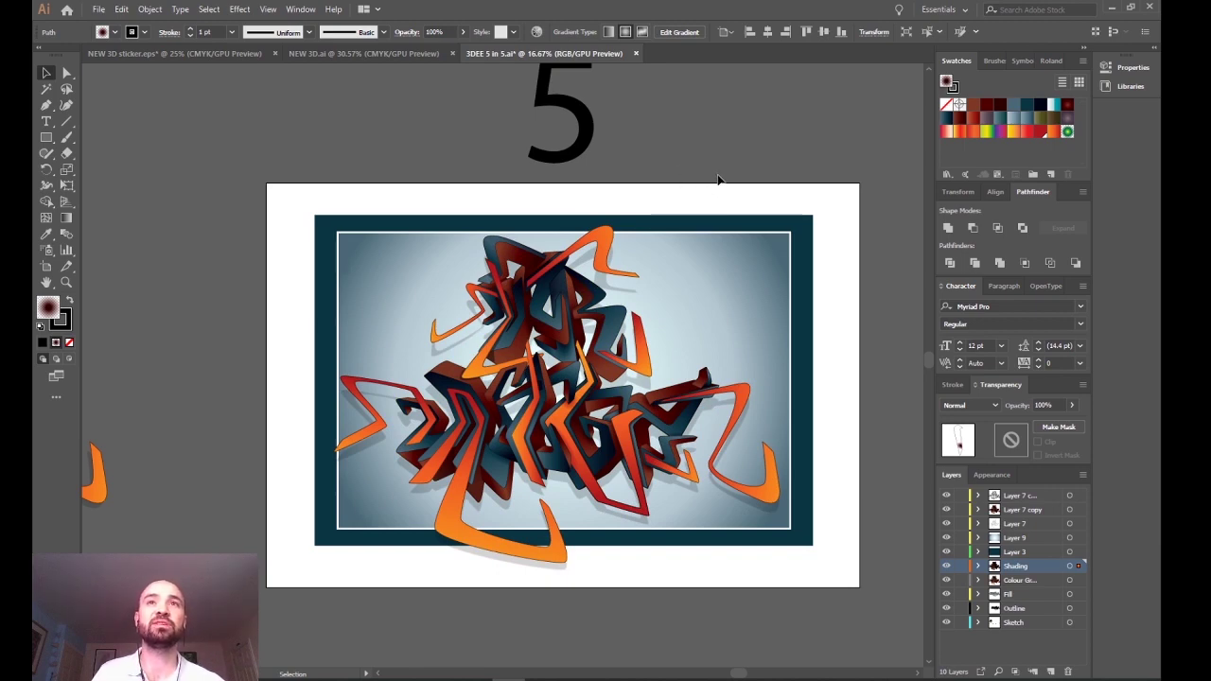
left_click_drag(718, 178, 678, 199)
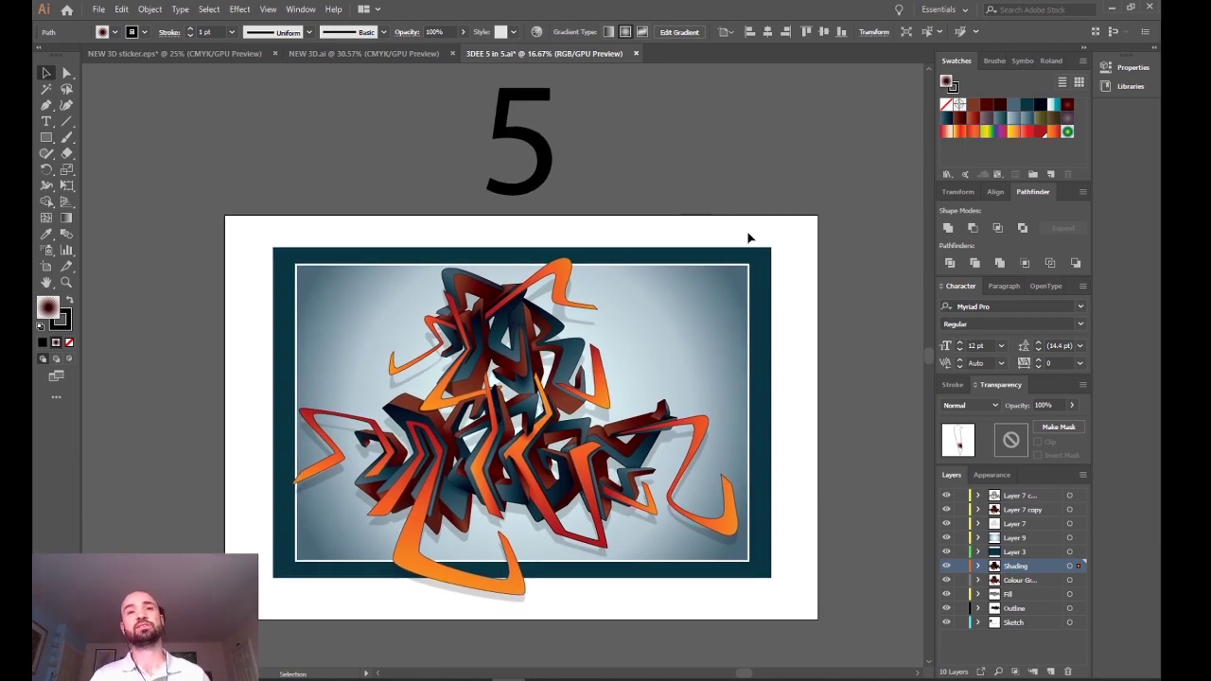